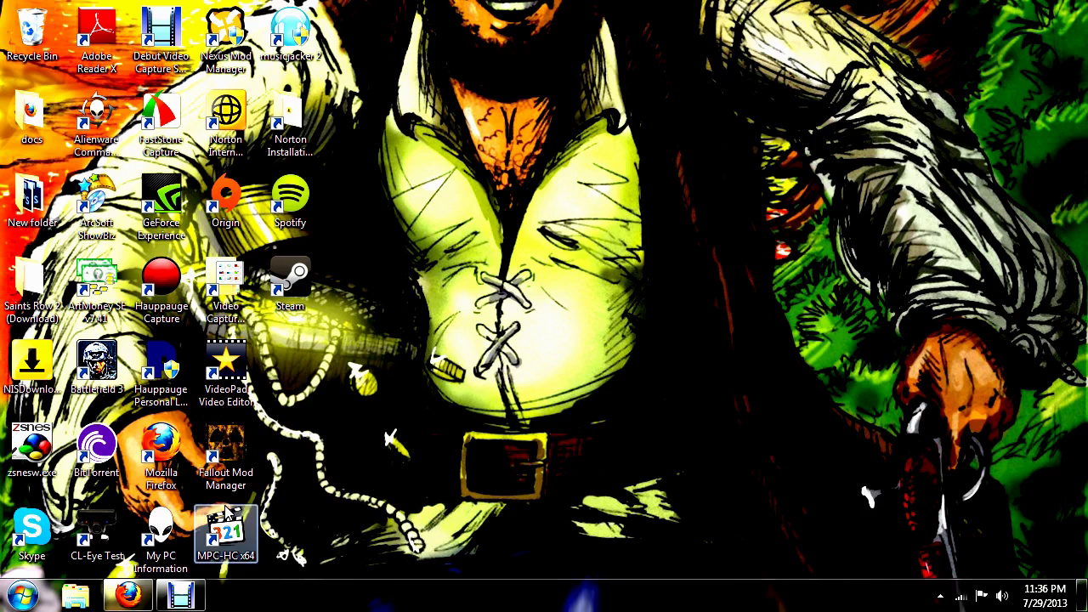
# Switch to Firefox and copy the enlarged Marilyn Monroe picture from the image search results
pyautogui.click(128, 595)
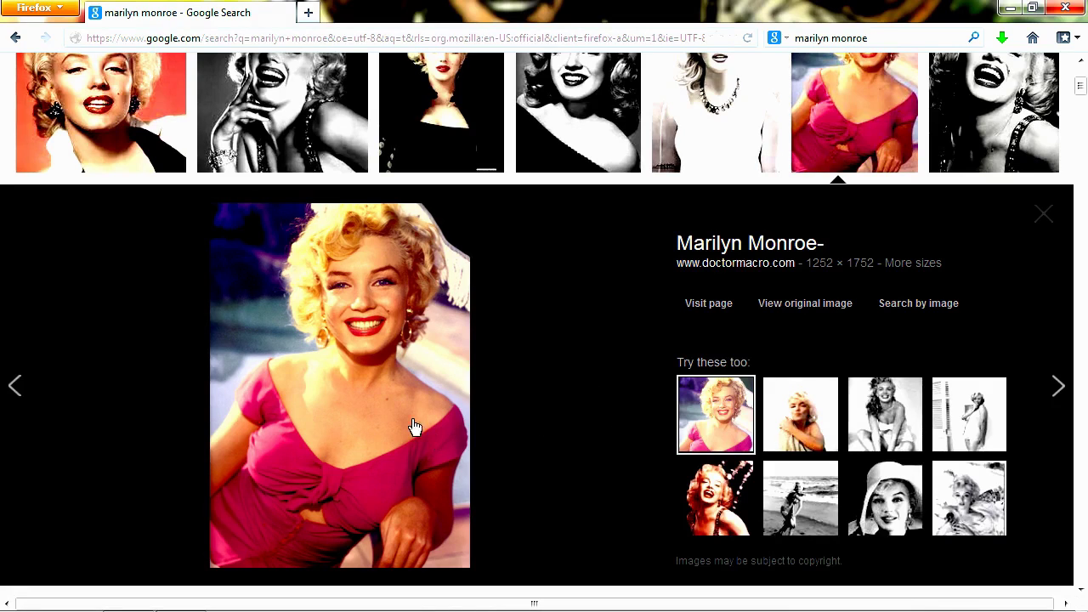
pyautogui.rightClick(340, 392)
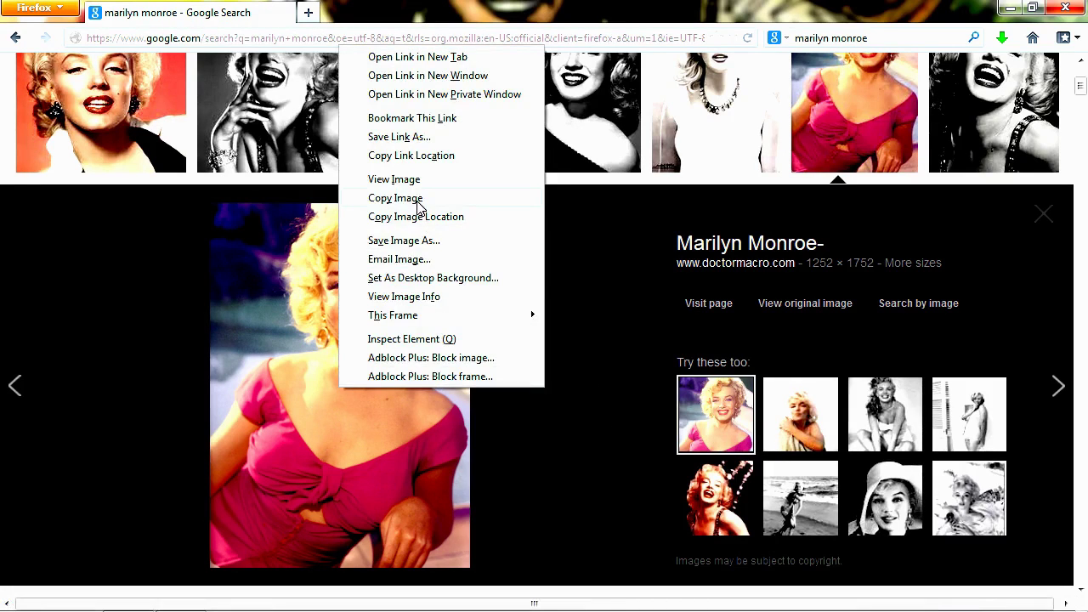
pyautogui.click(395, 198)
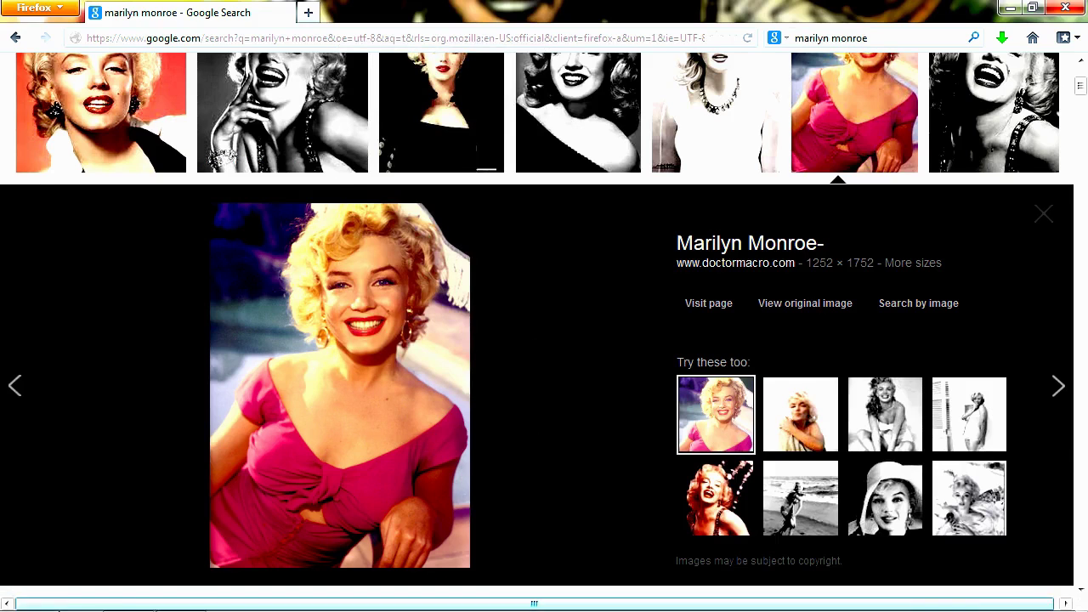
# Open Paint, paste the copied picture onto the blank canvas, and close the program without saving
pyautogui.click(23, 596)
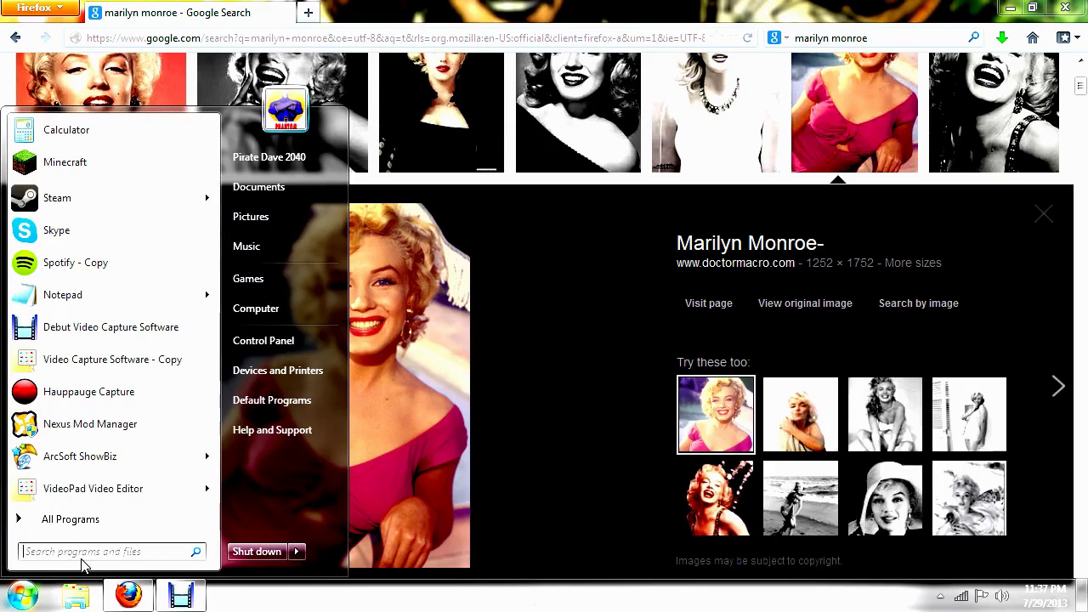
pyautogui.click(61, 520)
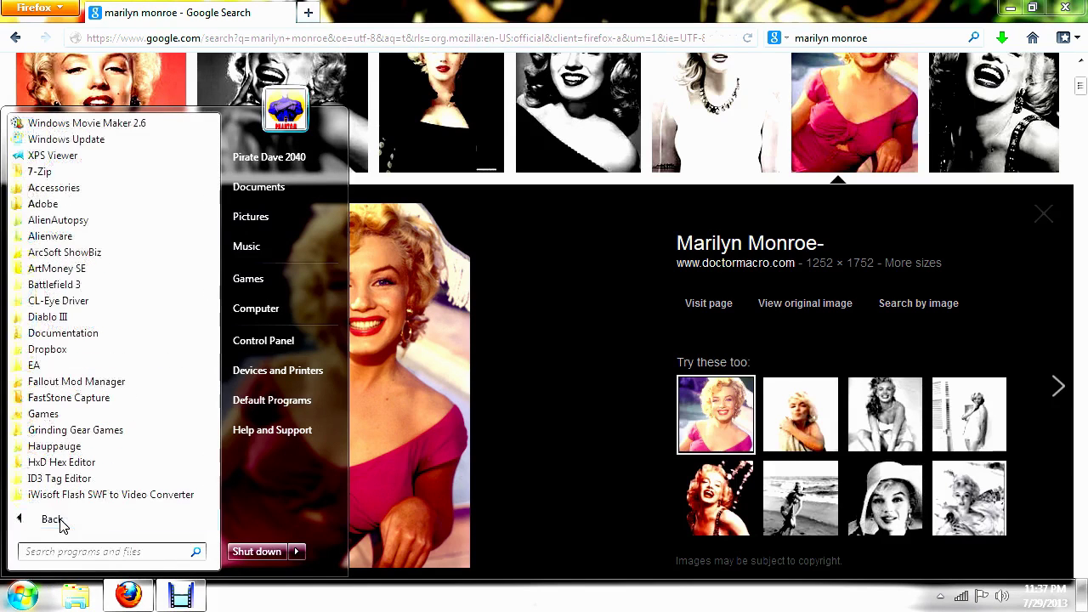
pyautogui.click(34, 190)
pyautogui.click(47, 304)
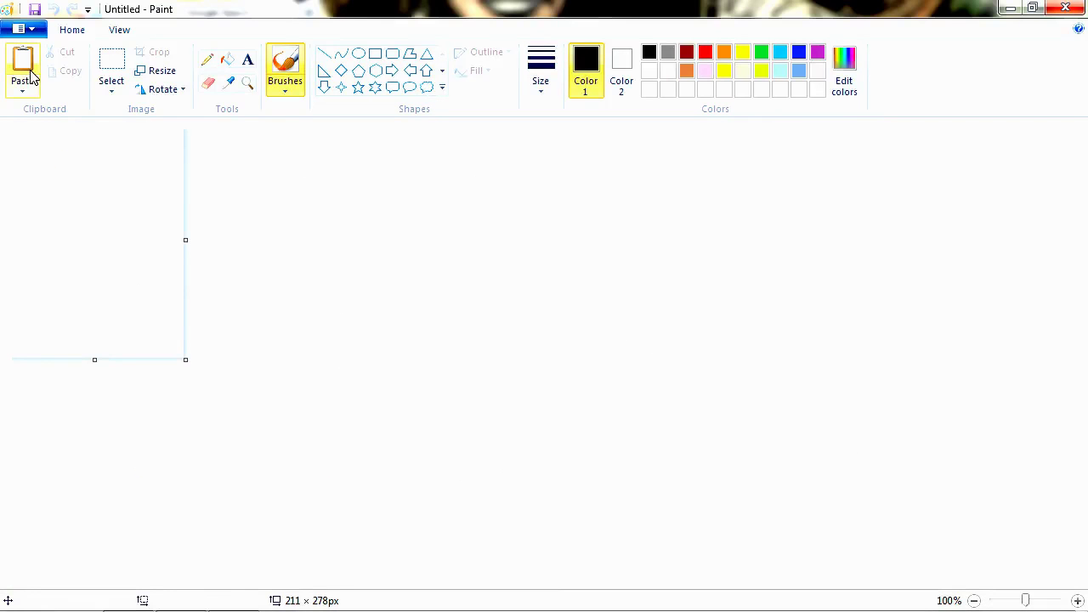
pyautogui.click(29, 77)
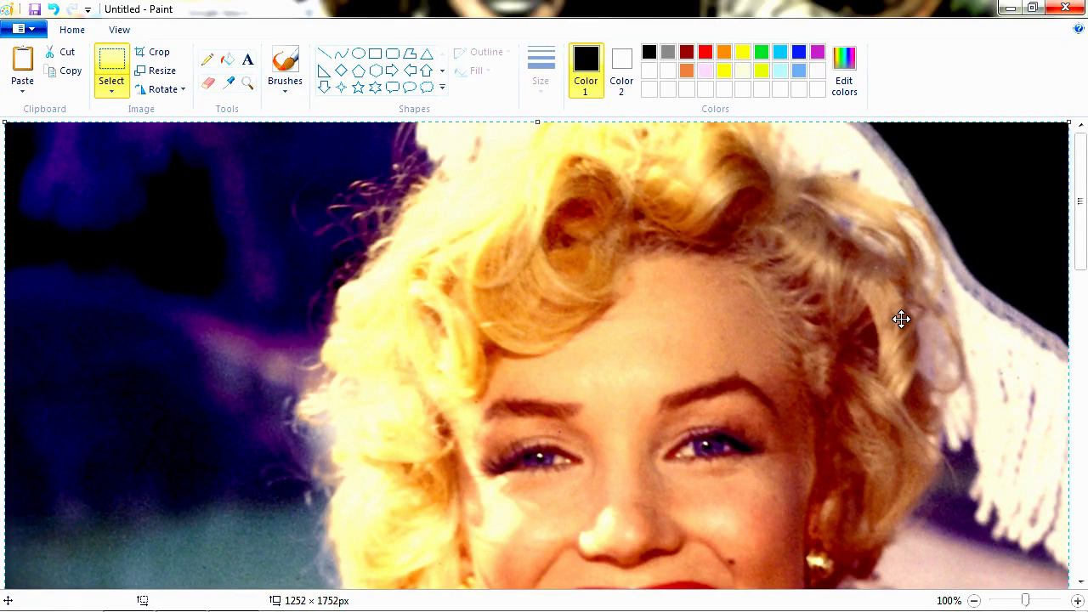
pyautogui.click(1062, 8)
pyautogui.click(585, 317)
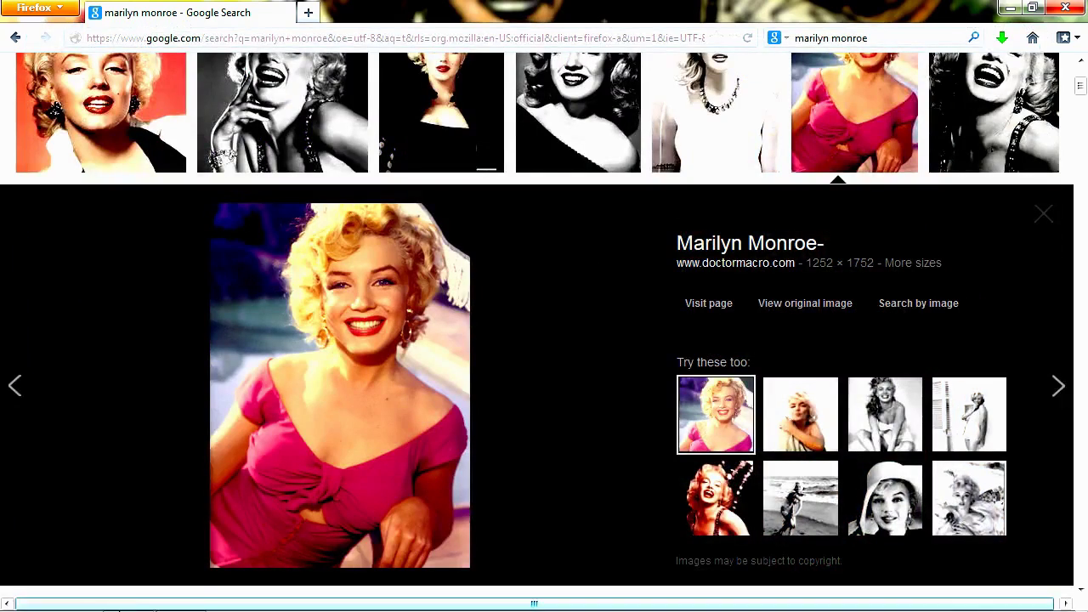
# Open Annex - Monroe, Marilyn (Niagara)_10.jpg from the Pictures library in Paint
pyautogui.click(22, 595)
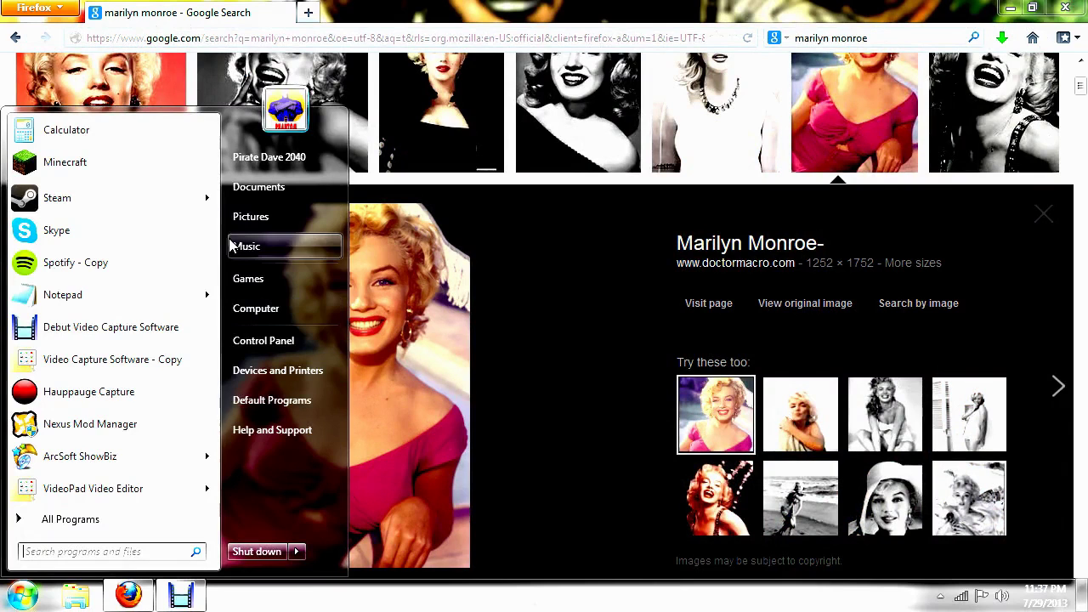
pyautogui.click(245, 217)
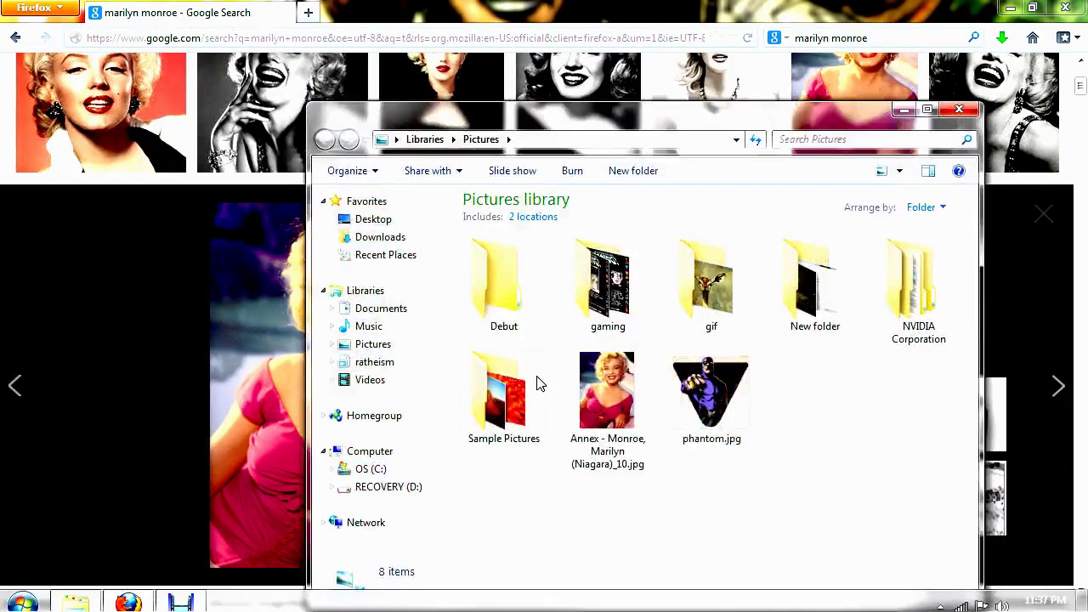
pyautogui.rightClick(623, 406)
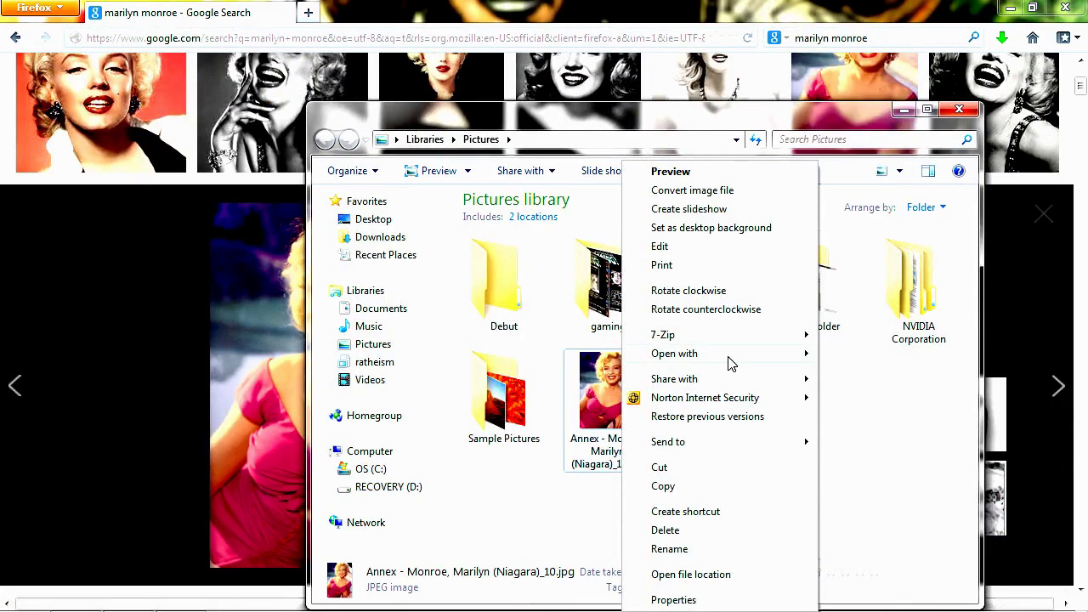
pyautogui.moveTo(729, 363)
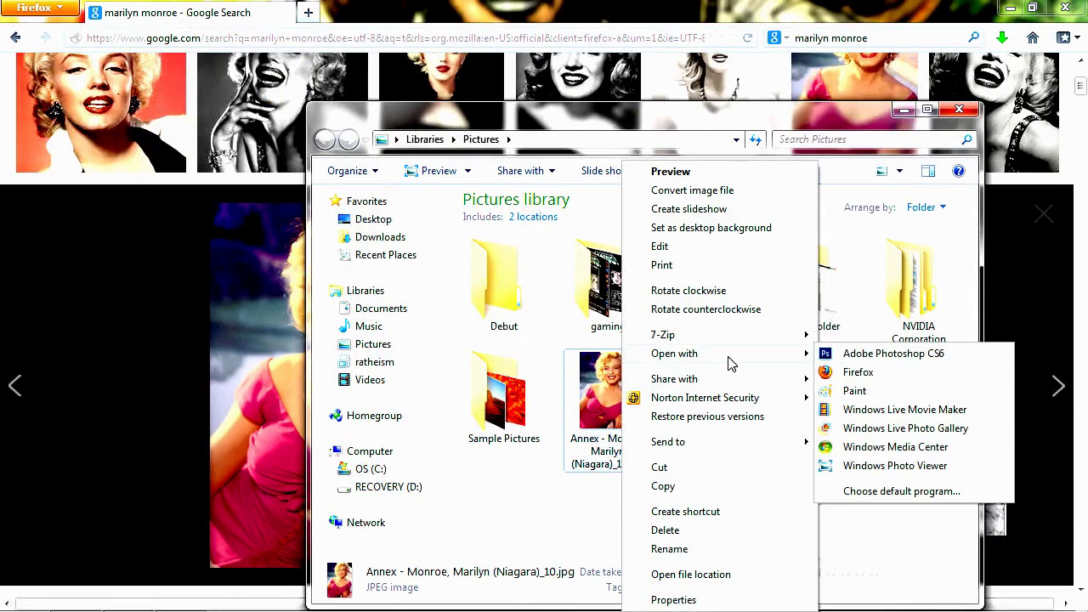
pyautogui.click(862, 393)
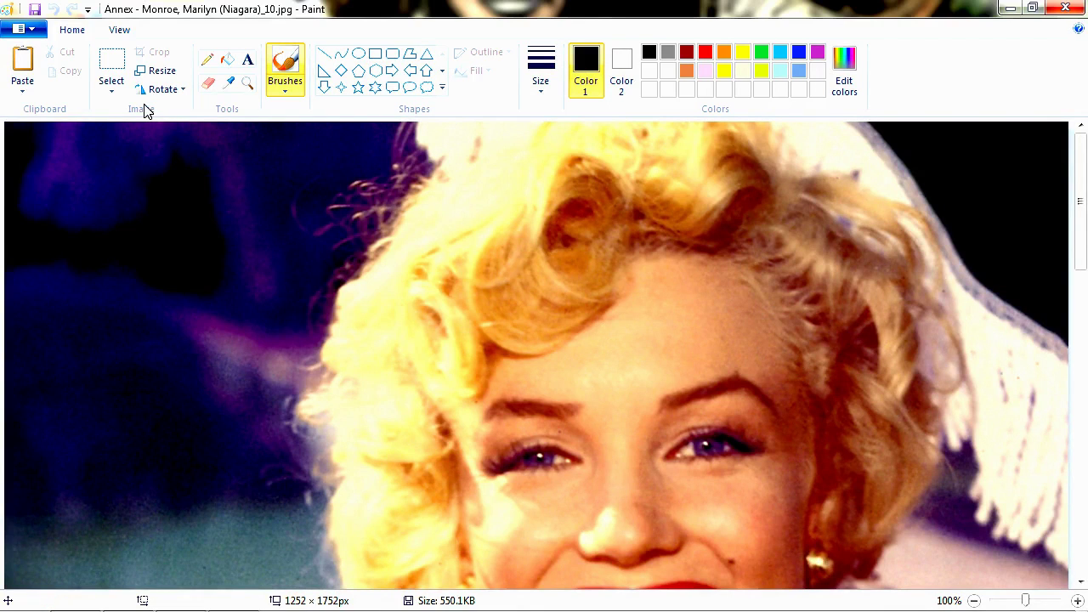
# Select the entire picture and resize it to 212 pixels horizontal by 278 pixels vertical without maintaining the aspect ratio
pyautogui.click(104, 94)
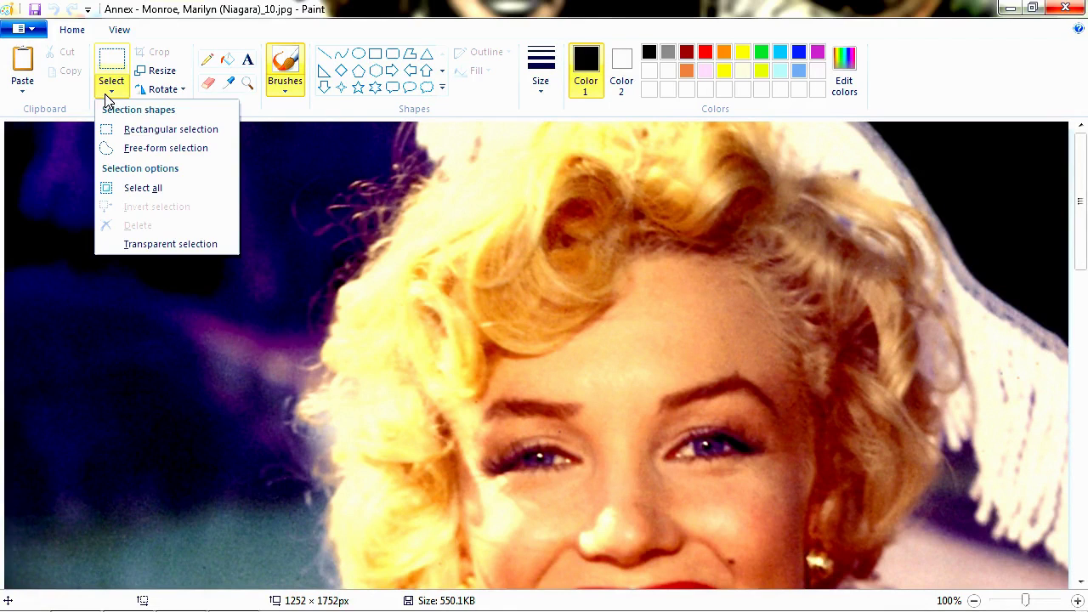
pyautogui.click(162, 190)
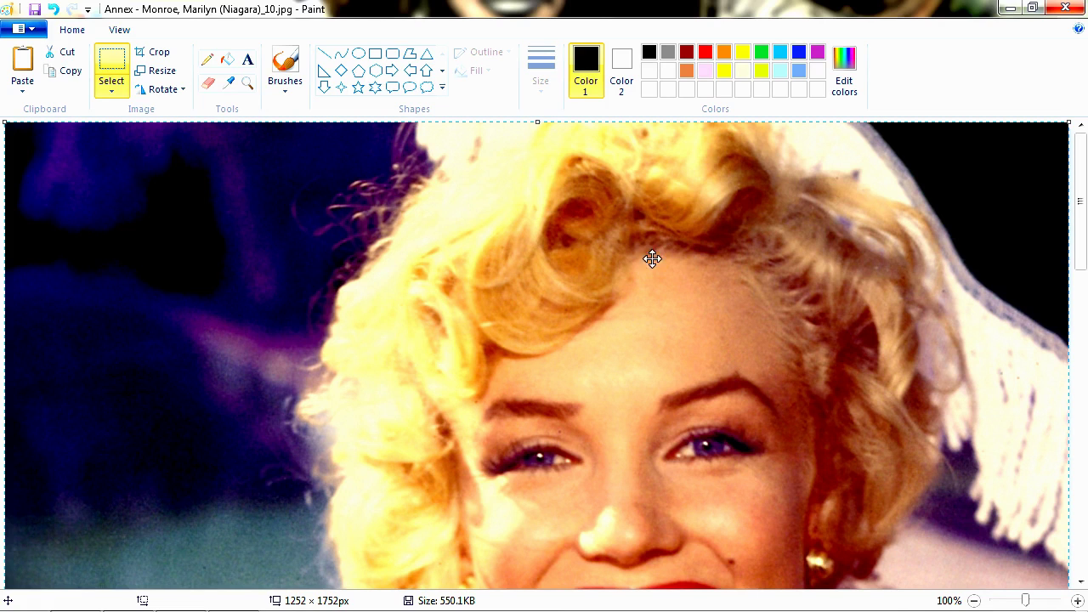
pyautogui.click(156, 78)
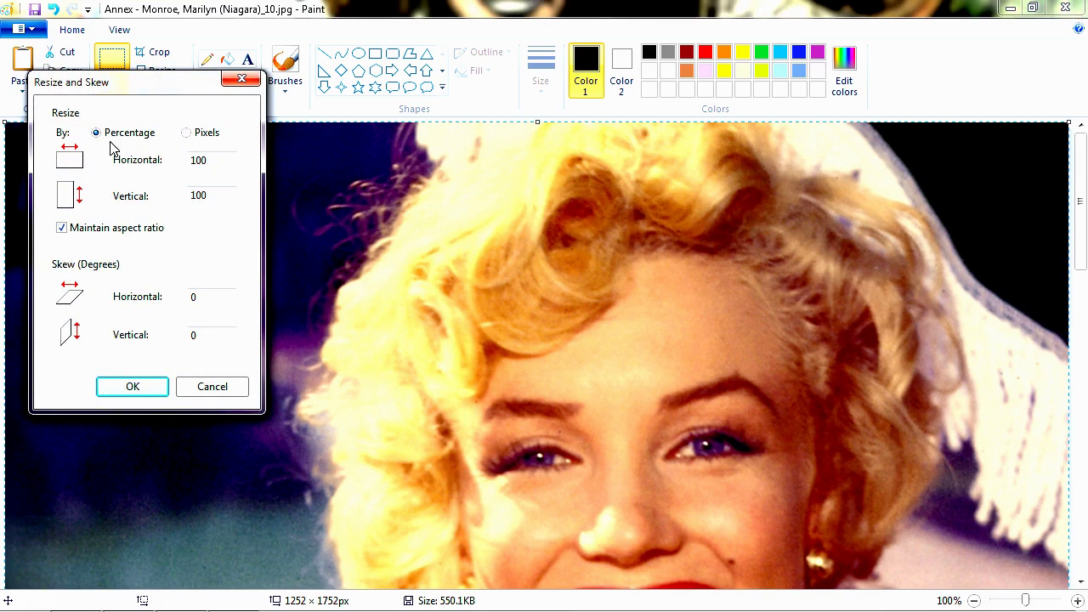
pyautogui.click(187, 134)
pyautogui.click(61, 228)
pyautogui.moveTo(215, 163); pyautogui.dragTo(171, 166)
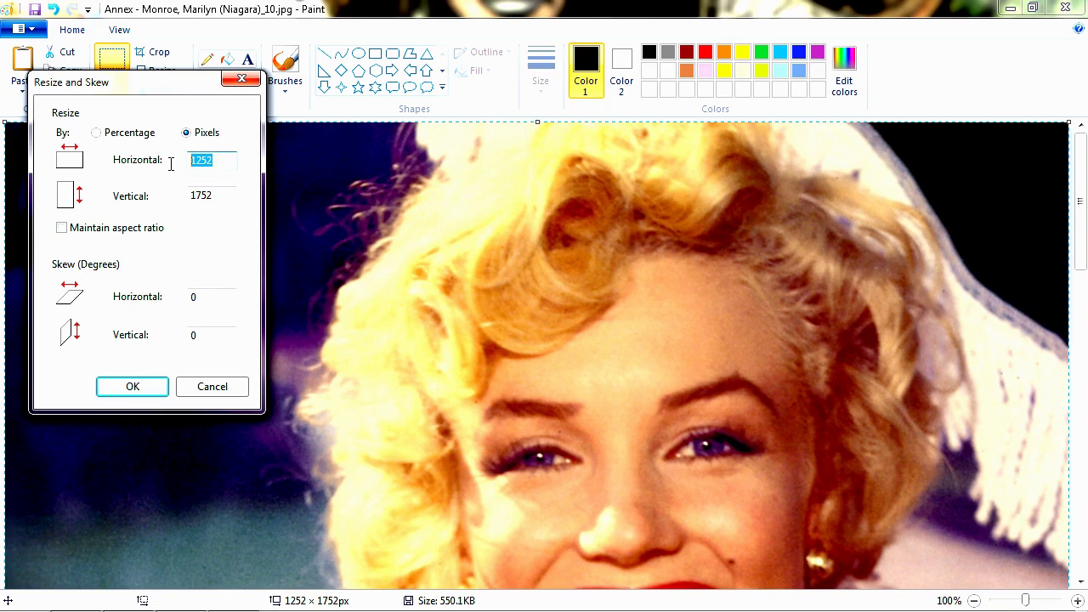
pyautogui.write('212')
pyautogui.moveTo(227, 201); pyautogui.dragTo(174, 203)
pyautogui.write('278')
pyautogui.click(140, 385)
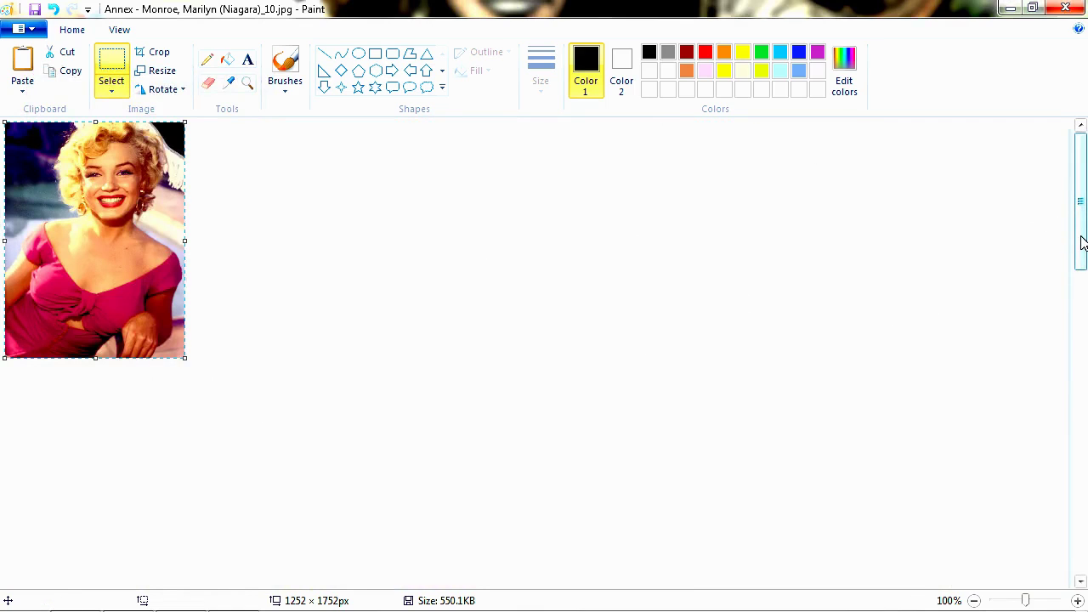
# Shrink the canvas to about 212 × 277 px to remove the blank area around the resized picture
pyautogui.moveTo(1082, 245); pyautogui.dragTo(1083, 554)
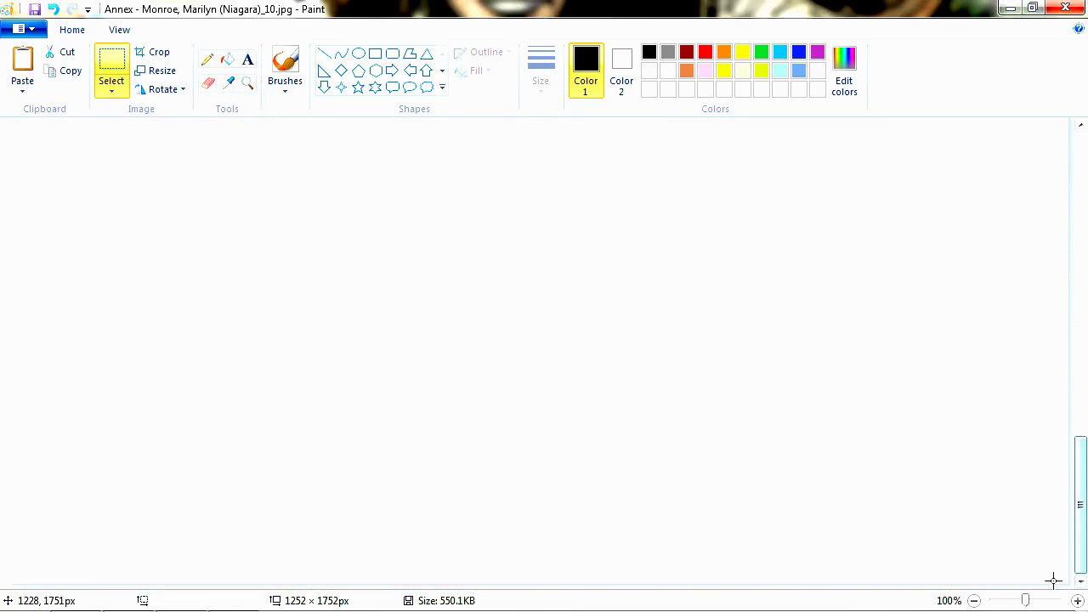
pyautogui.click(1040, 551)
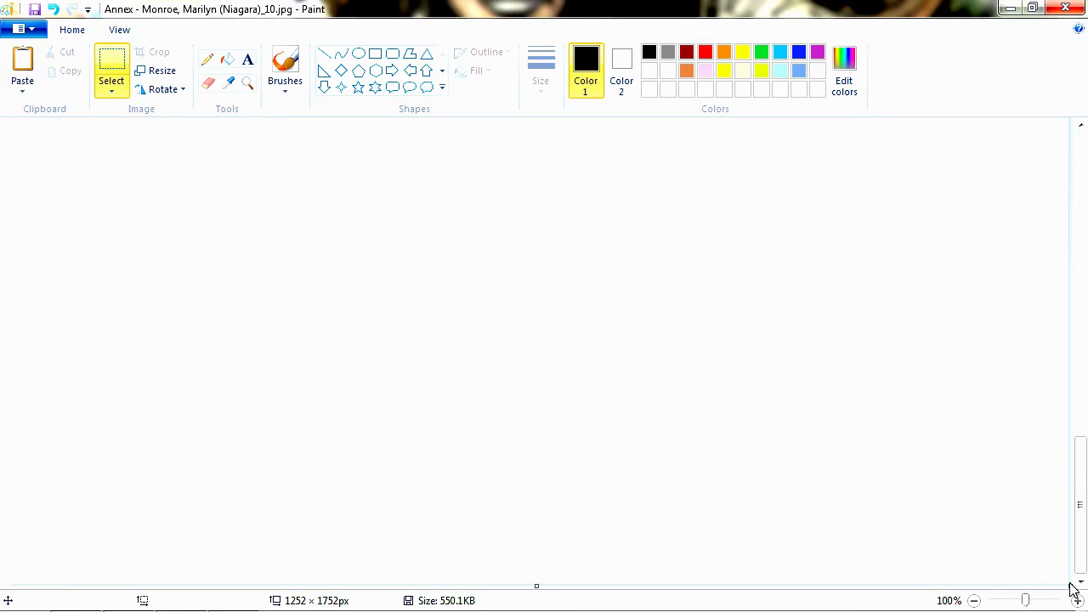
pyautogui.moveTo(1070, 585); pyautogui.dragTo(521, 185)
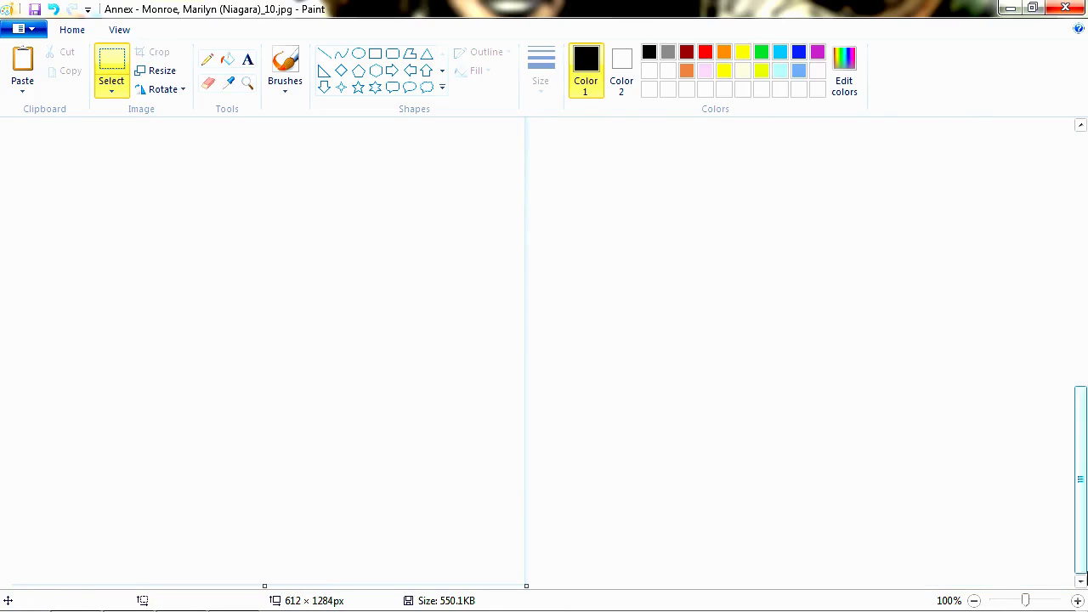
pyautogui.moveTo(524, 586); pyautogui.dragTo(440, 252)
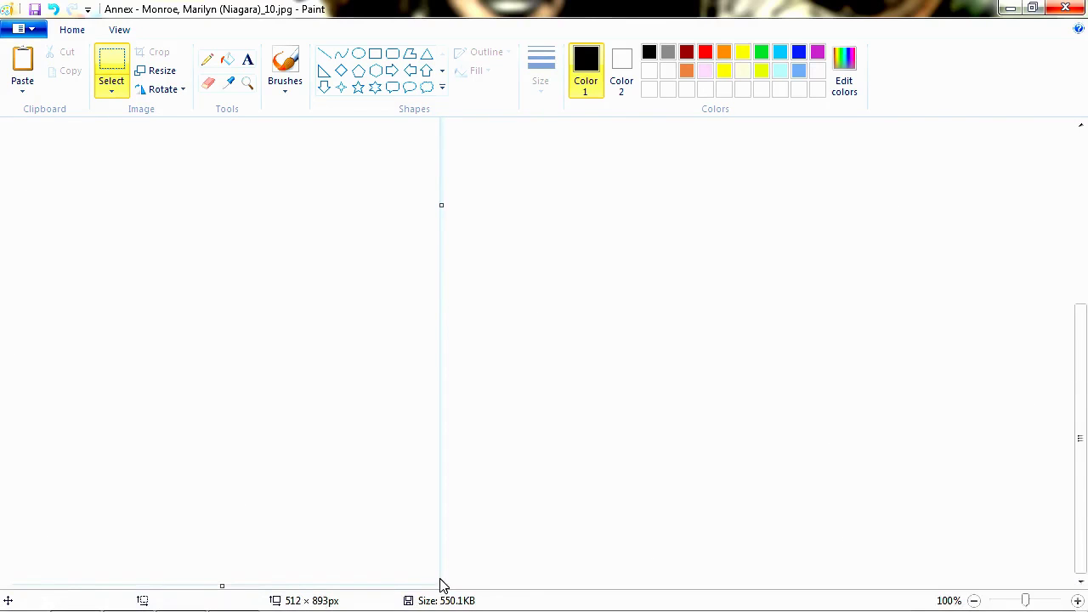
pyautogui.moveTo(439, 585); pyautogui.dragTo(331, 224)
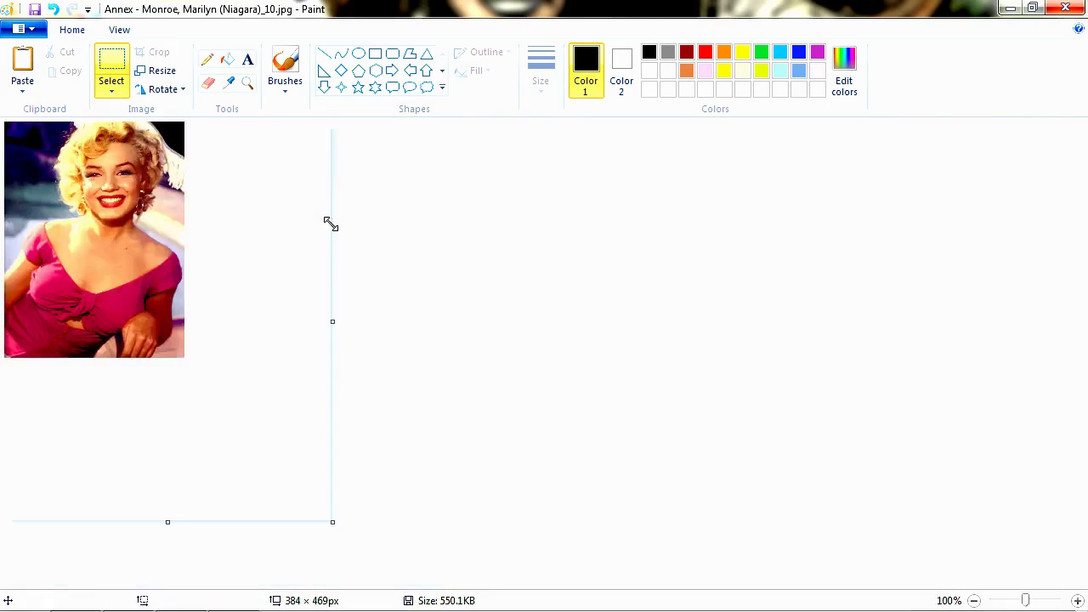
pyautogui.moveTo(331, 521); pyautogui.dragTo(185, 358)
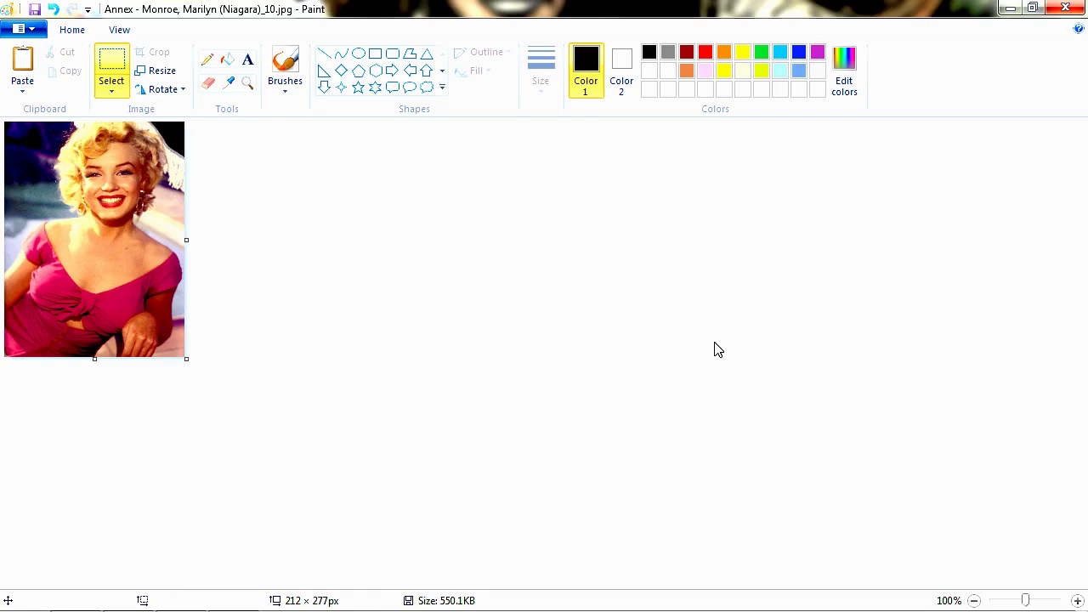
# Save the picture in My Pictures as a PNG named Annex - Monroe, Marilyn (Niagara)_10.png
pyautogui.click(27, 33)
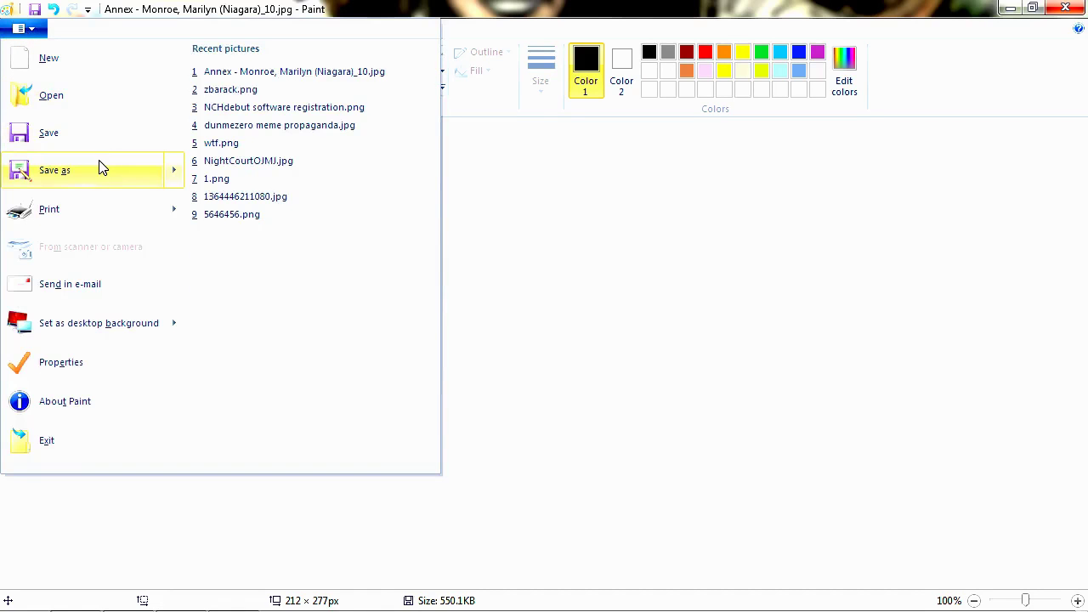
pyautogui.moveTo(99, 171)
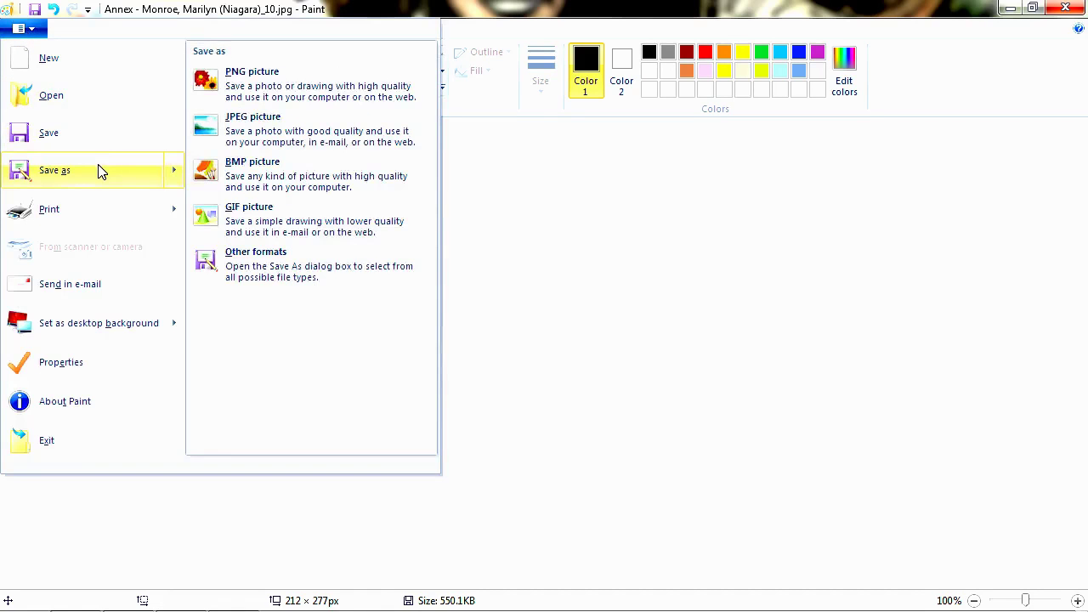
pyautogui.click(326, 97)
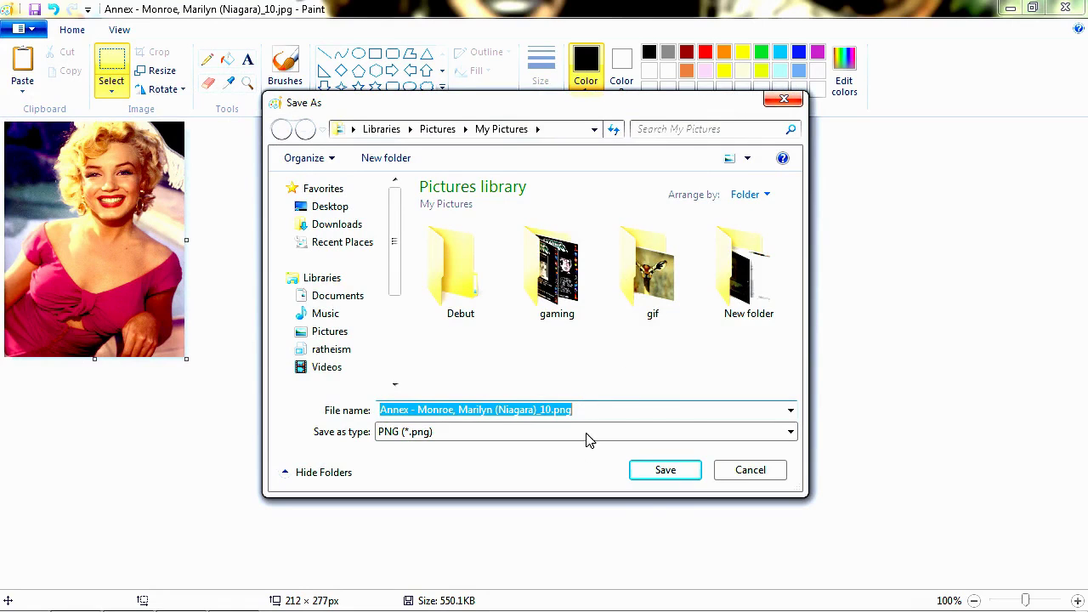
pyautogui.click(646, 472)
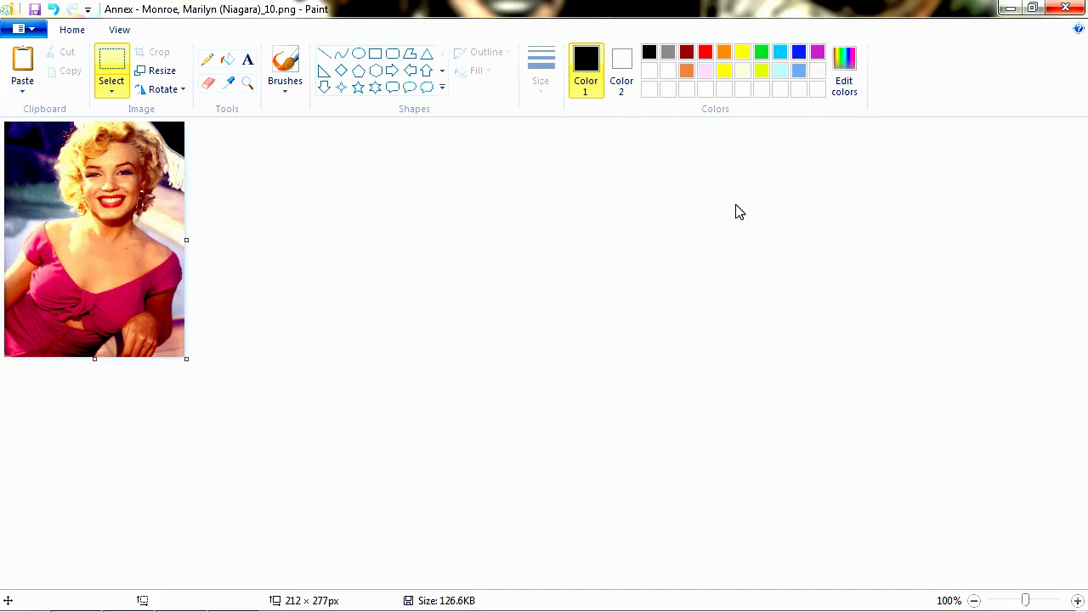
# Minimize the Paint, Pictures and Firefox windows, and bring up the Pictures library from the desktop
pyautogui.click(1002, 10)
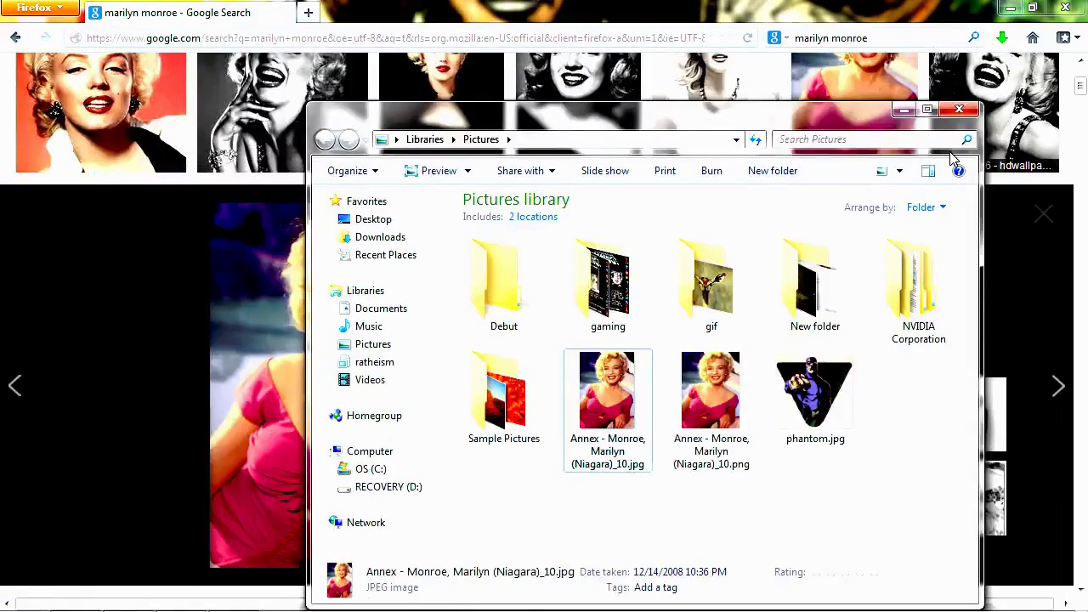
pyautogui.click(903, 110)
pyautogui.click(1009, 8)
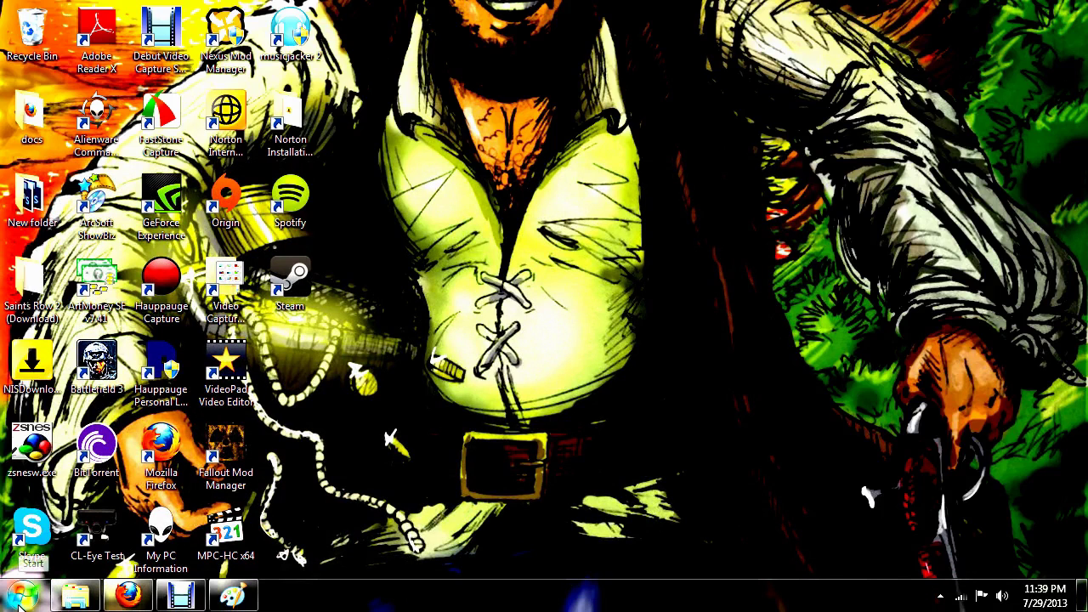
pyautogui.click(18, 599)
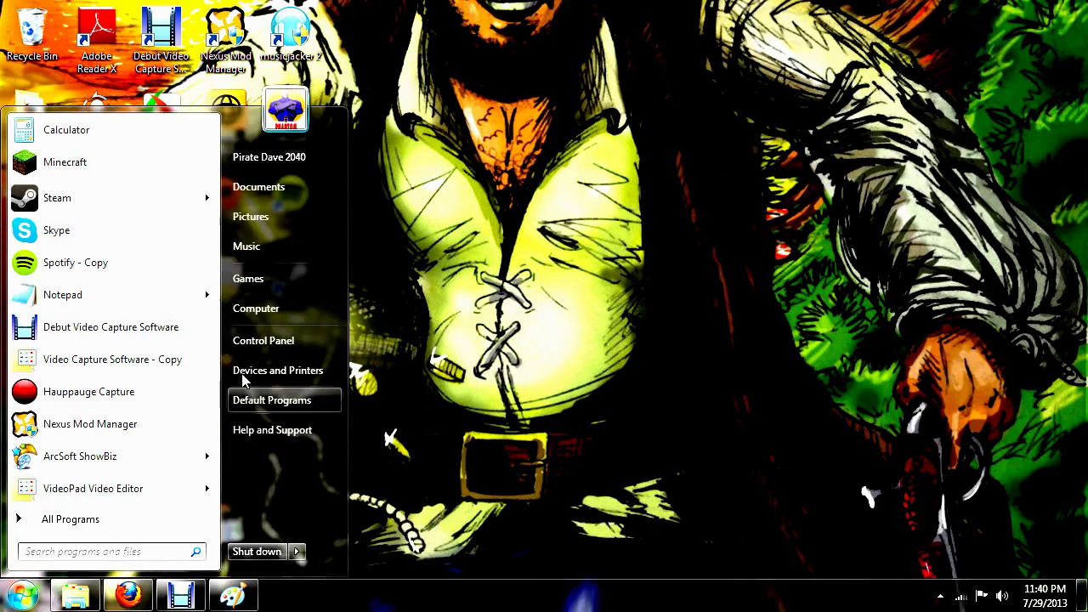
pyautogui.click(255, 217)
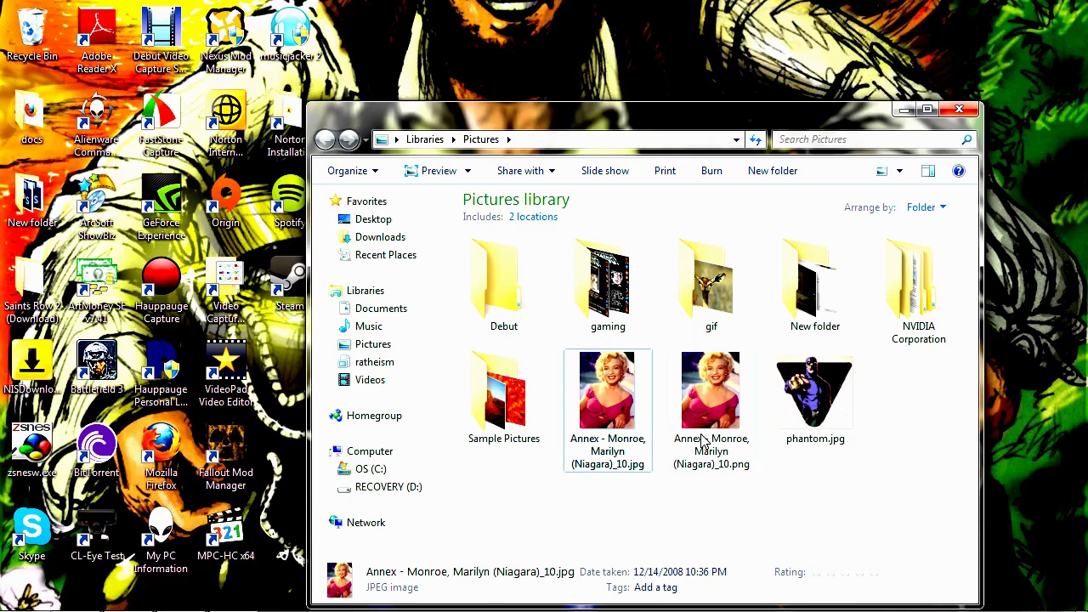
# Rename the PNG copy of the Marilyn Monroe picture in the Pictures library to zmarilyn.png
pyautogui.moveTo(641, 434)
pyautogui.moveTo(711, 433)
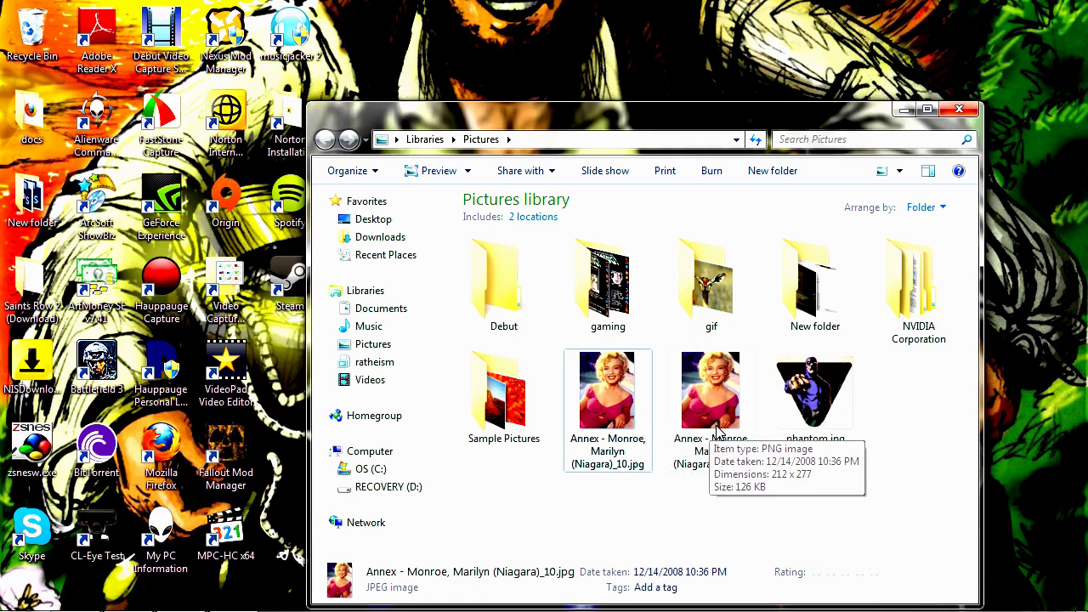
pyautogui.click(716, 433)
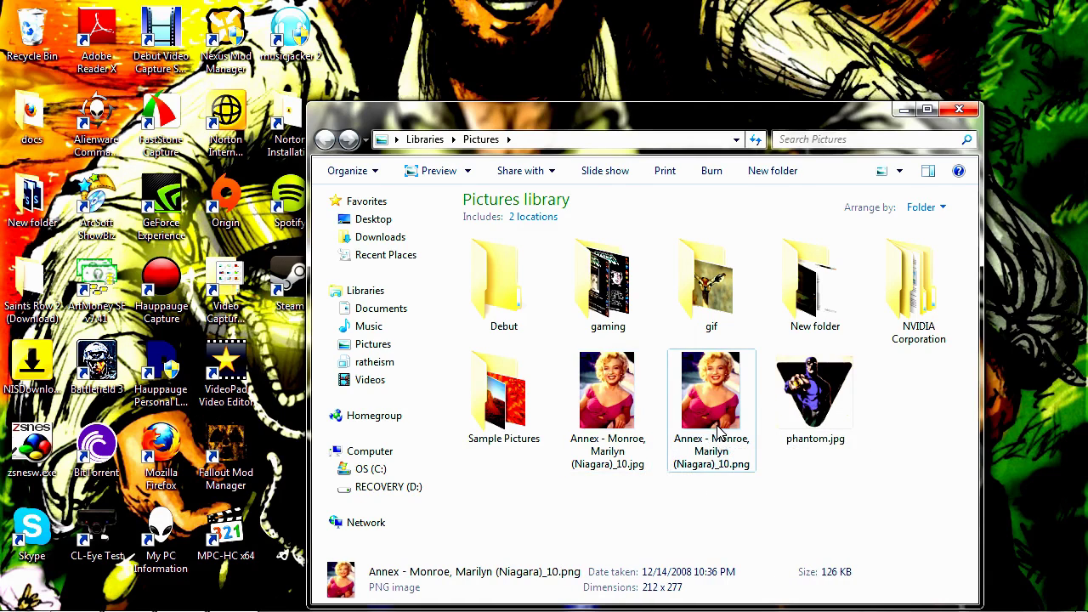
pyautogui.rightClick(718, 432)
pyautogui.click(800, 550)
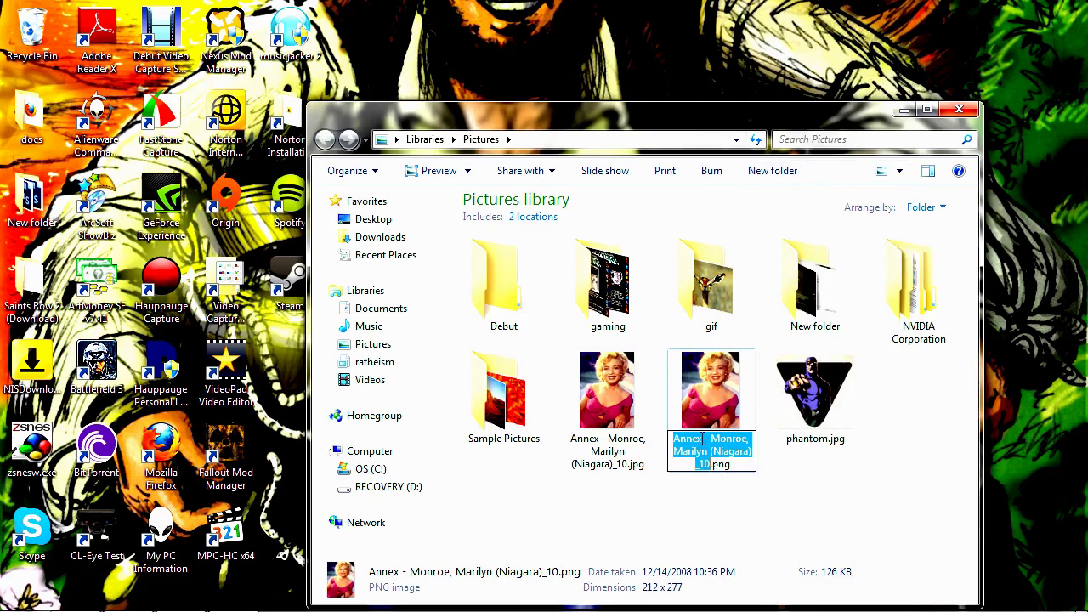
pyautogui.write('zmarilyn')
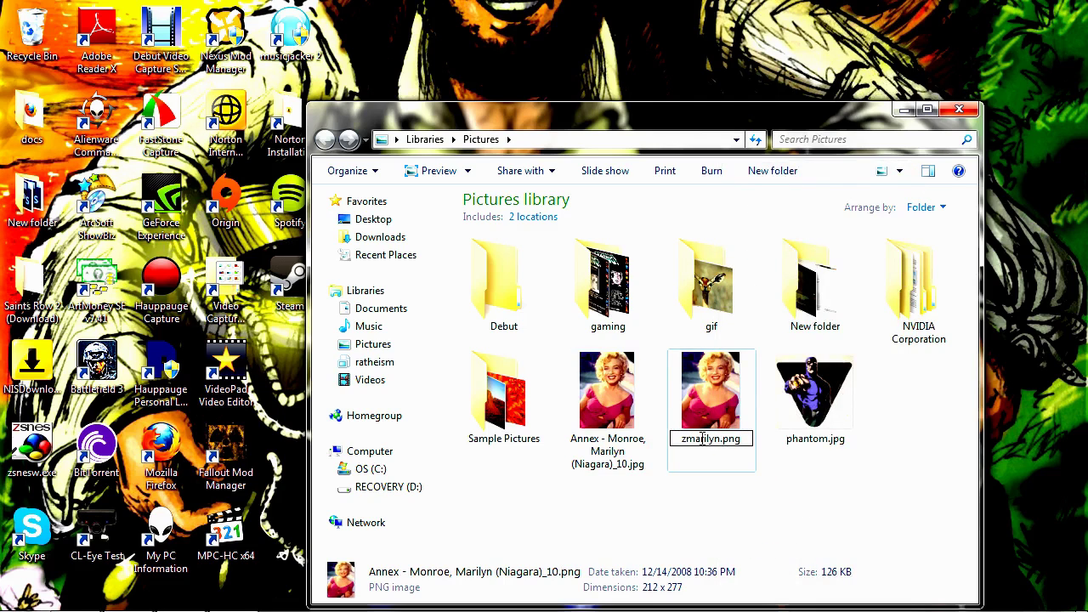
pyautogui.press('Return')
pyautogui.click(848, 527)
# Copy zmarilyn.png to the clipboard and close the Pictures library window
pyautogui.click(824, 418)
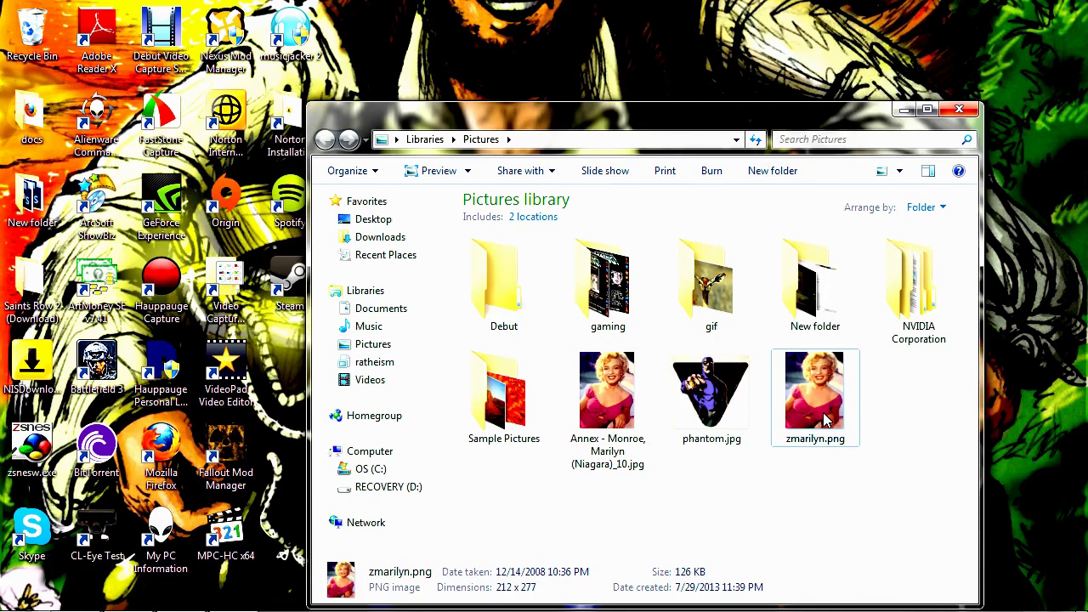
pyautogui.rightClick(825, 418)
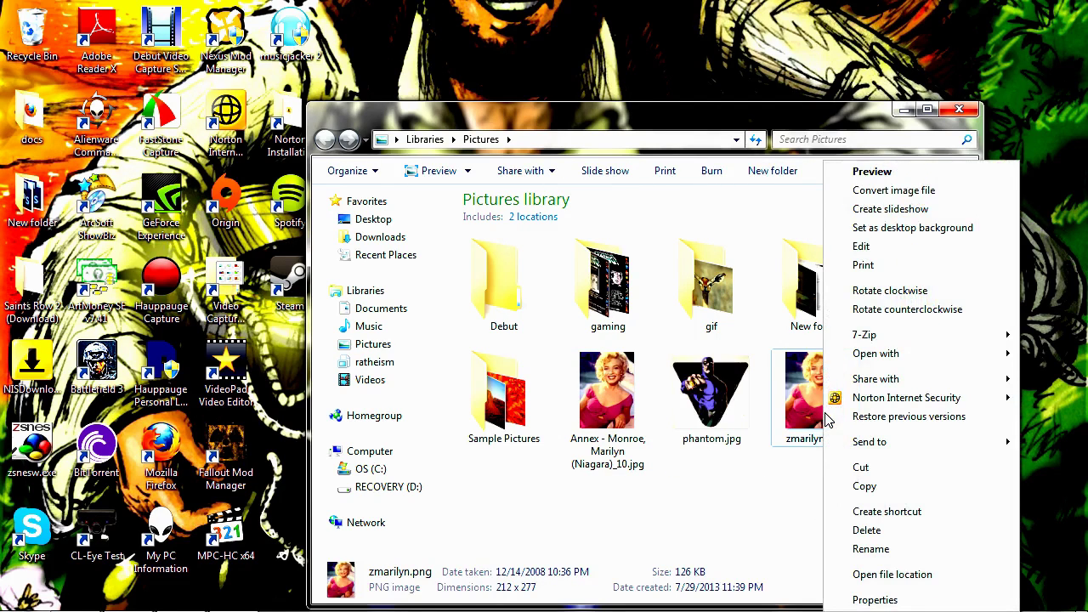
pyautogui.click(894, 489)
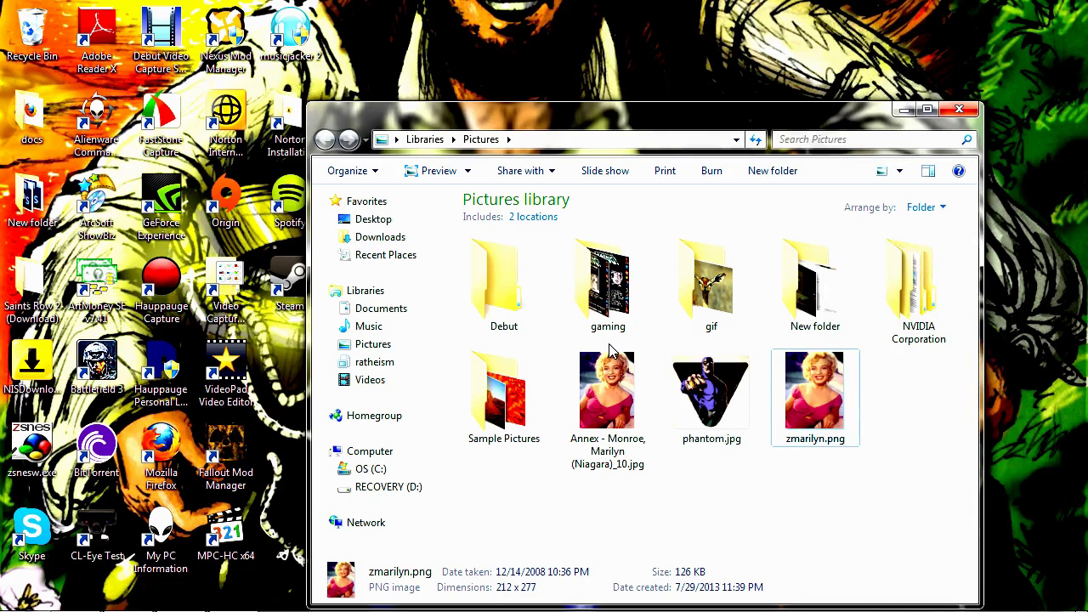
pyautogui.click(959, 112)
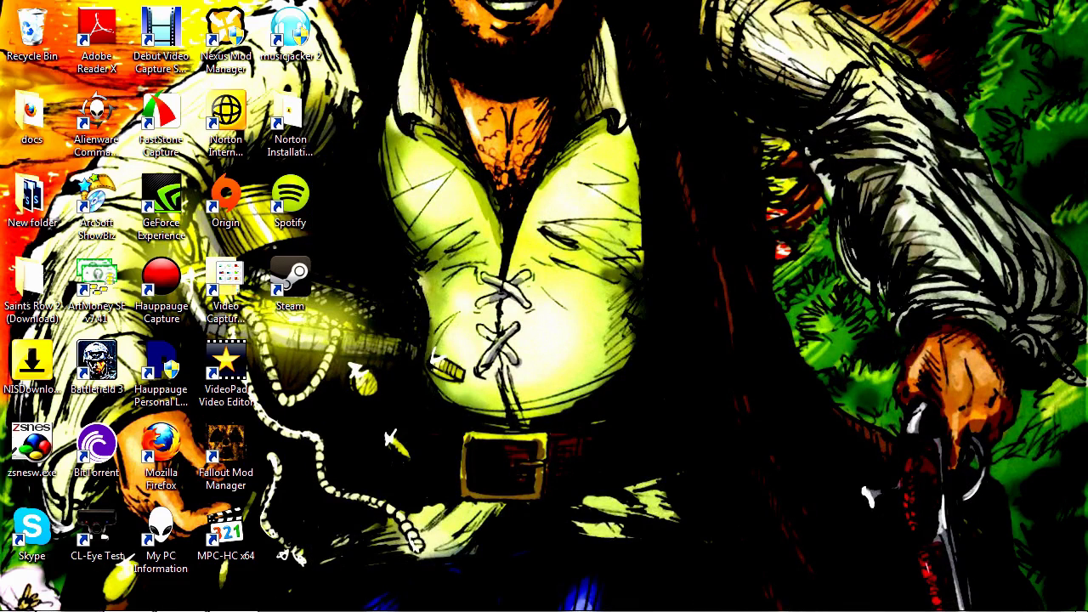
# Open the Steam folder inside Program Files (x86) on the OS (C:) drive
pyautogui.click(24, 600)
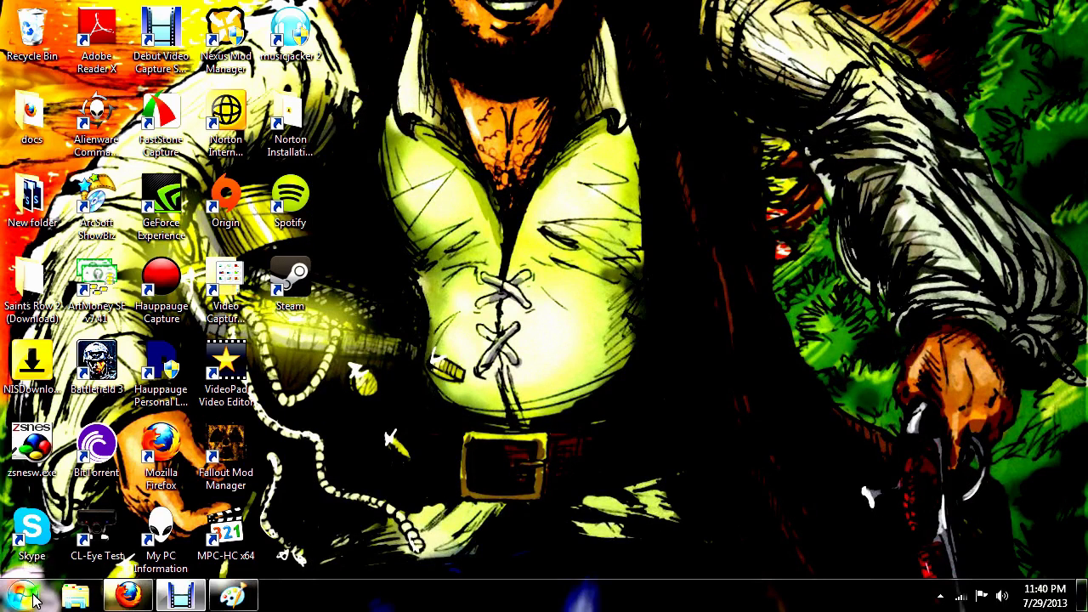
pyautogui.click(274, 316)
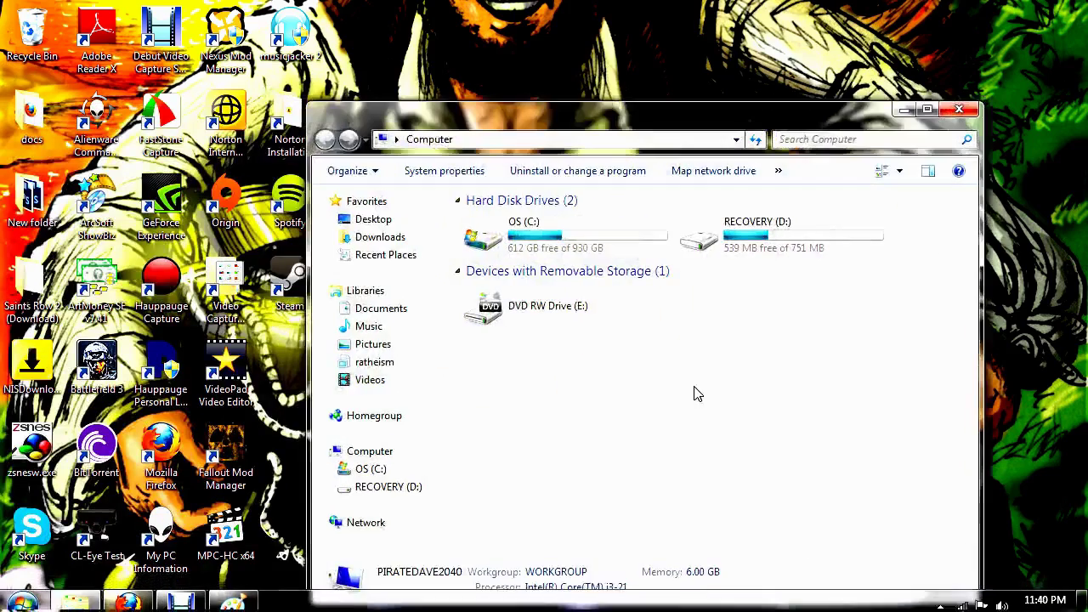
pyautogui.doubleClick(536, 236)
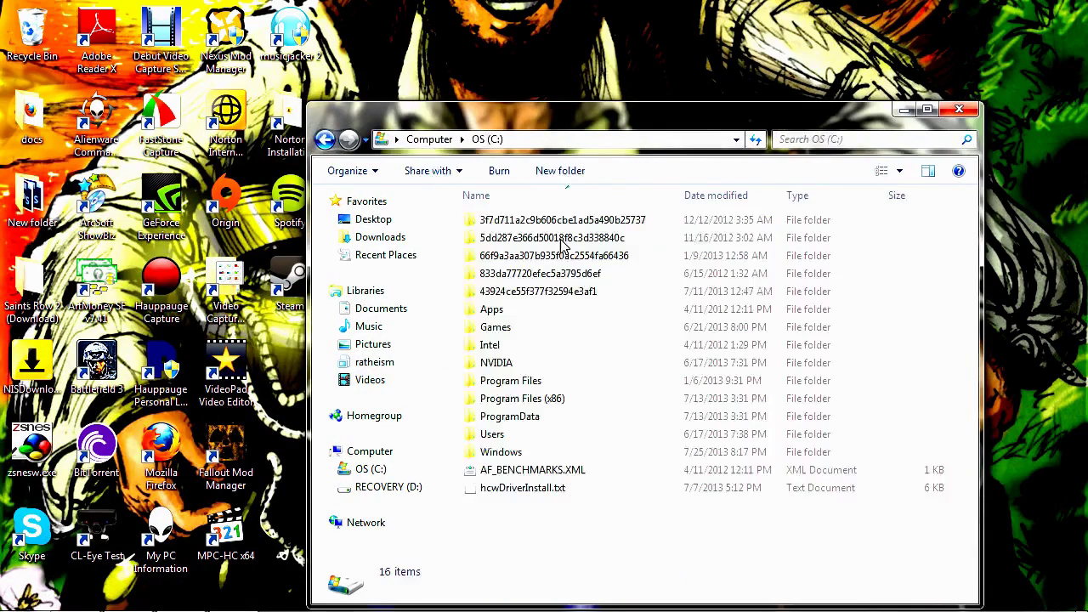
pyautogui.doubleClick(537, 406)
pyautogui.scroll(-8, 537, 408)
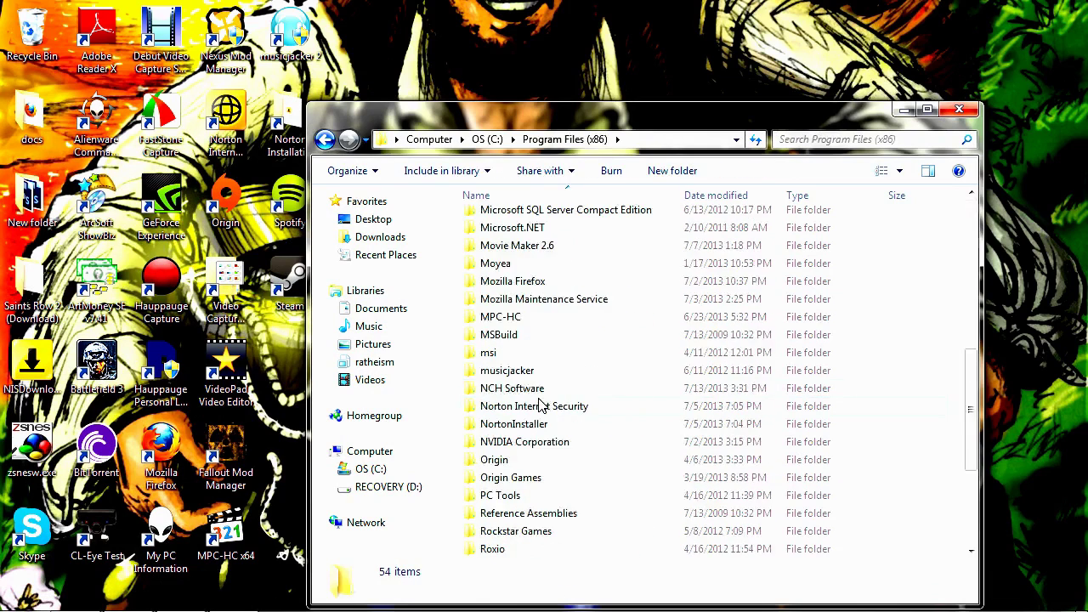
pyautogui.scroll(-4, 548, 433)
pyautogui.doubleClick(515, 388)
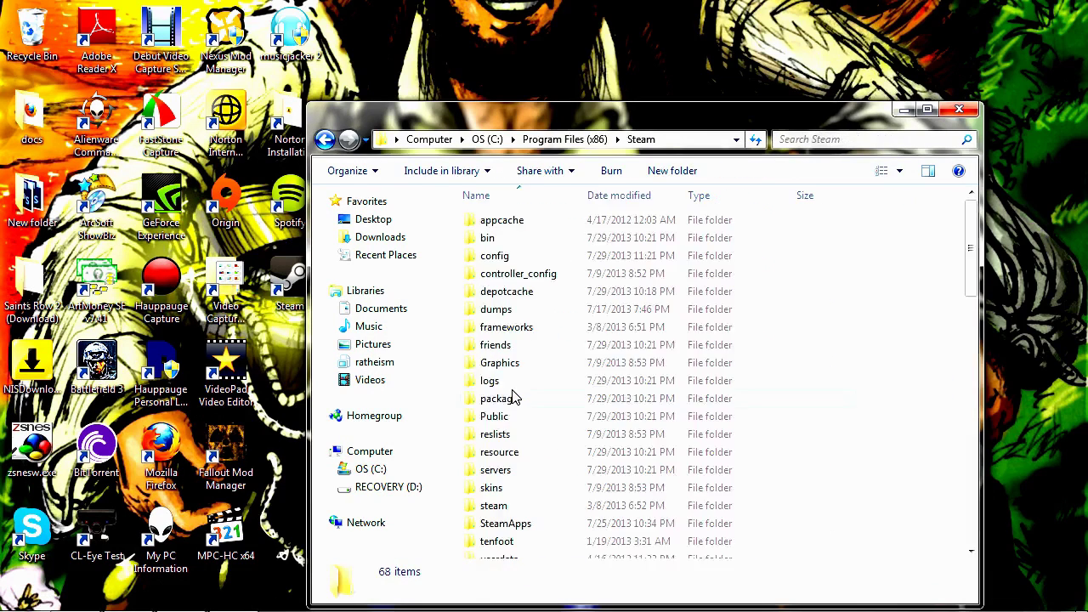
# Go through SteamApps and common to open the Shadowrun Returns game folder
pyautogui.scroll(-2, 522, 342)
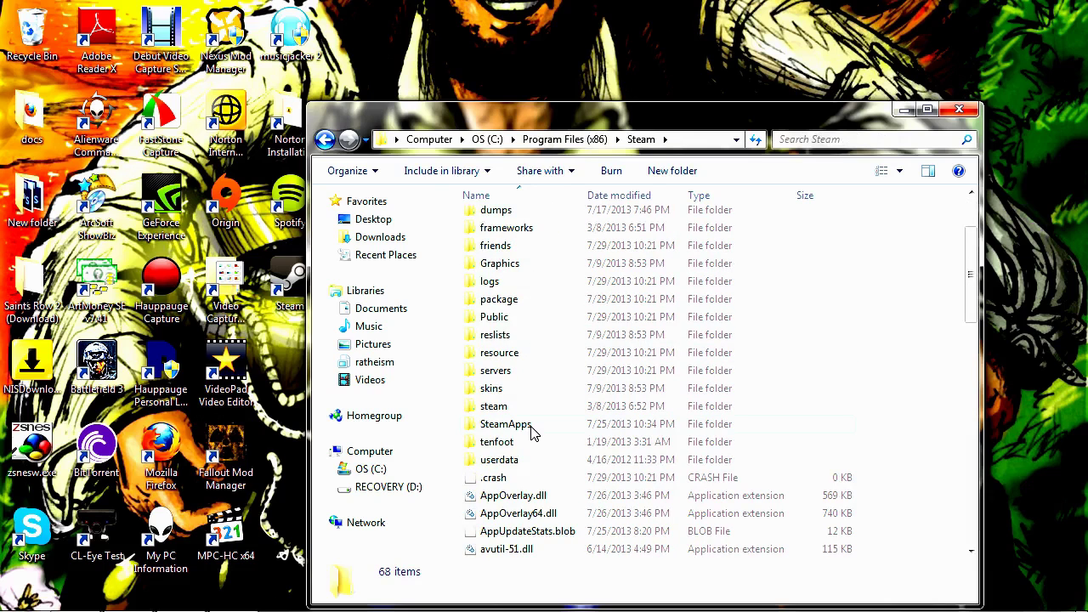
pyautogui.doubleClick(509, 424)
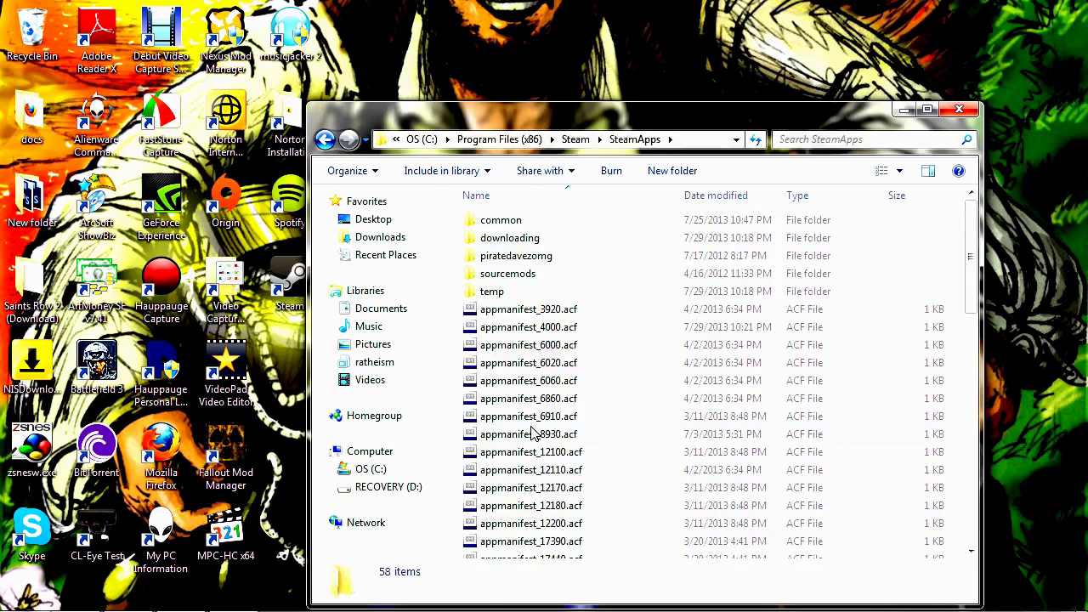
pyautogui.doubleClick(507, 223)
pyautogui.scroll(-4, 583, 406)
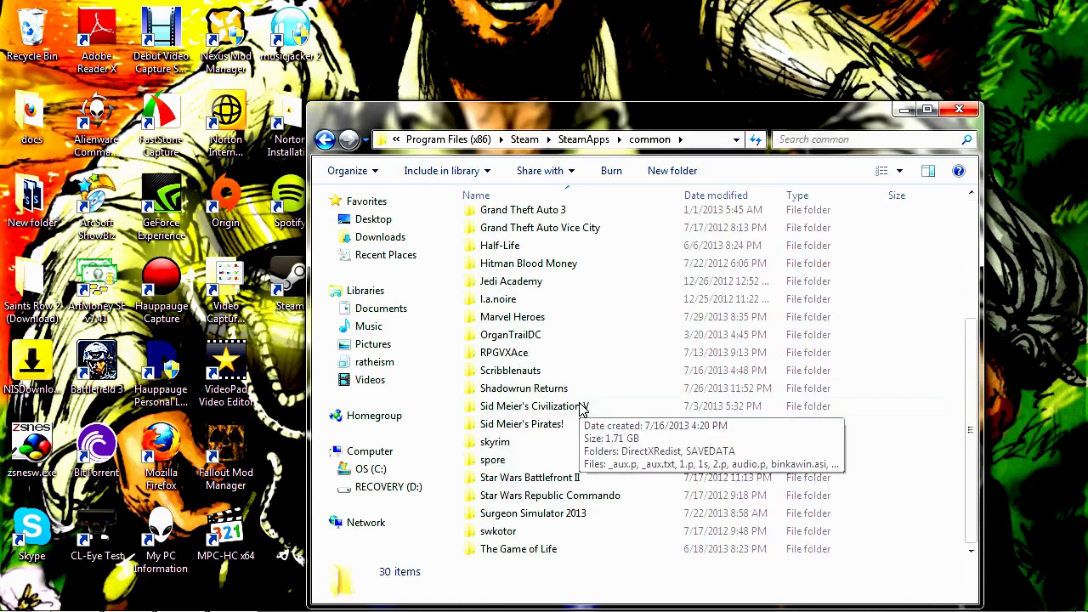
pyautogui.doubleClick(568, 389)
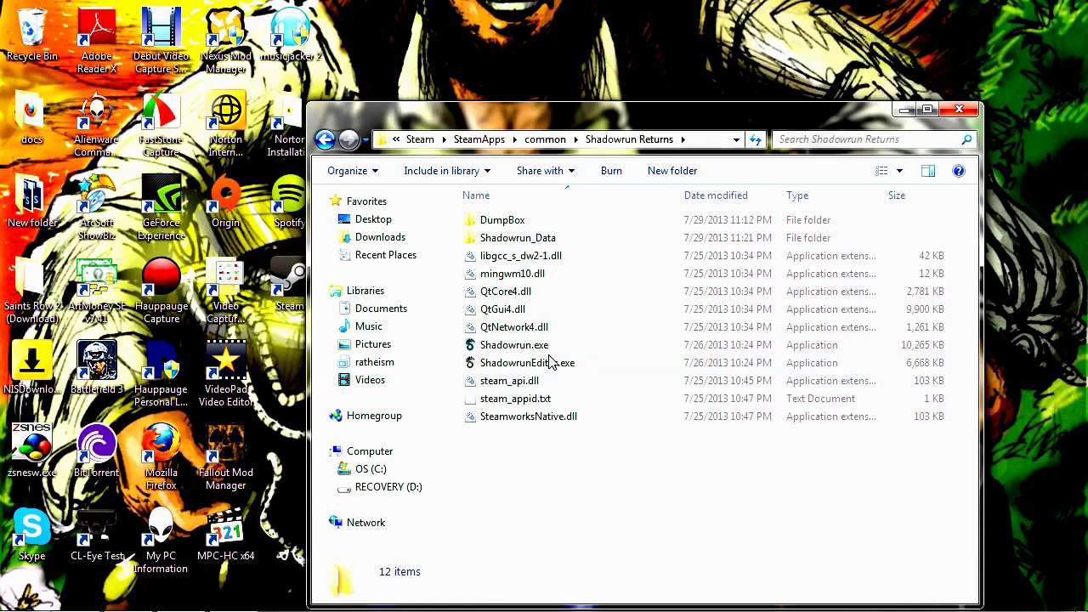
# Go through Shadowrun_Data and StreamingAssets to open the ContentPacks folder
pyautogui.doubleClick(513, 240)
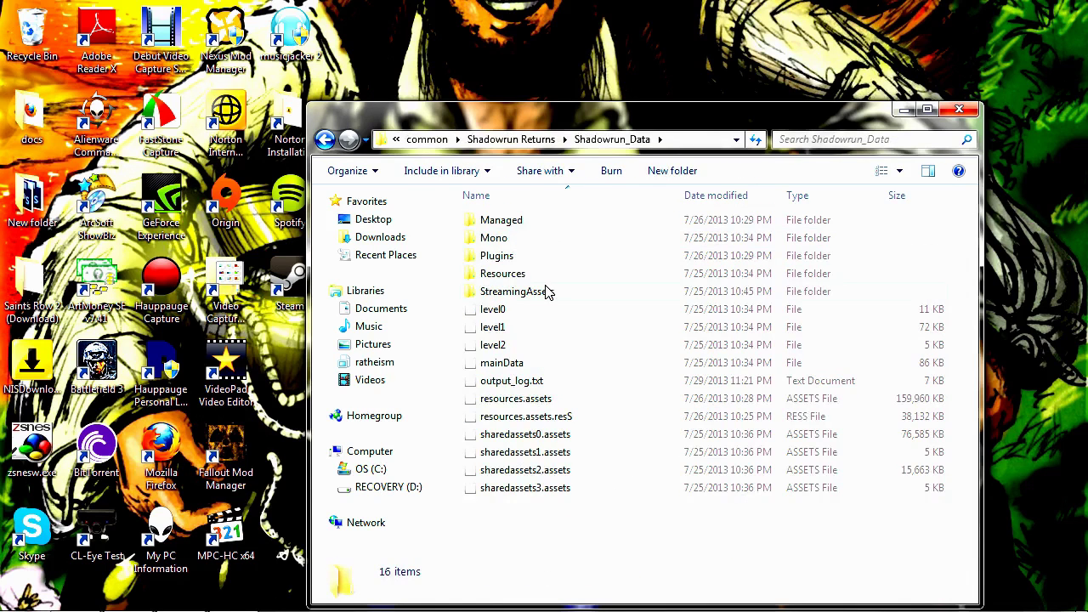
pyautogui.doubleClick(547, 297)
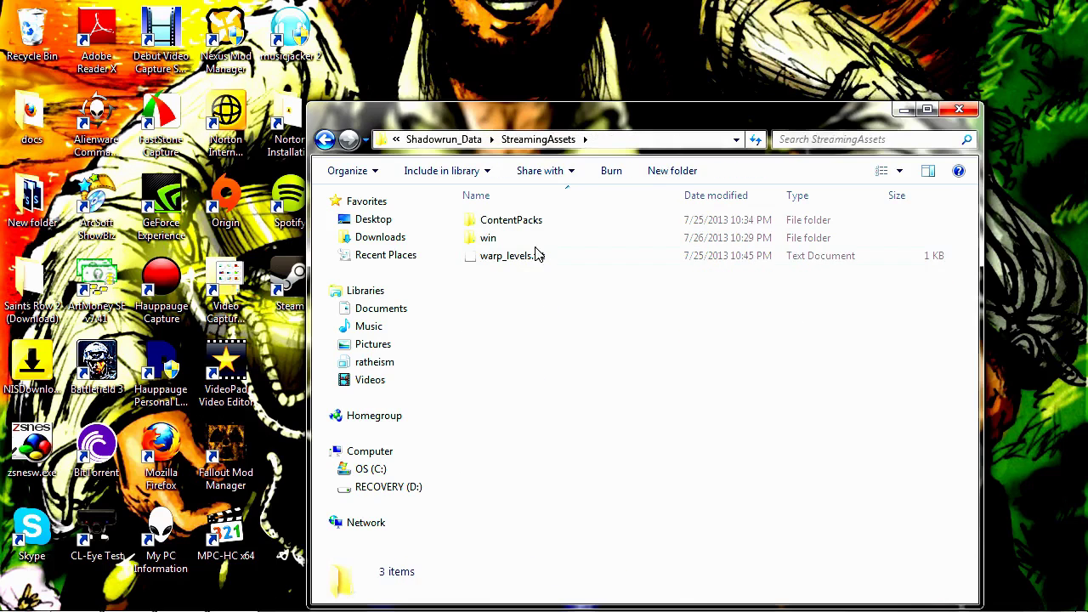
pyautogui.click(528, 225)
pyautogui.doubleClick(529, 227)
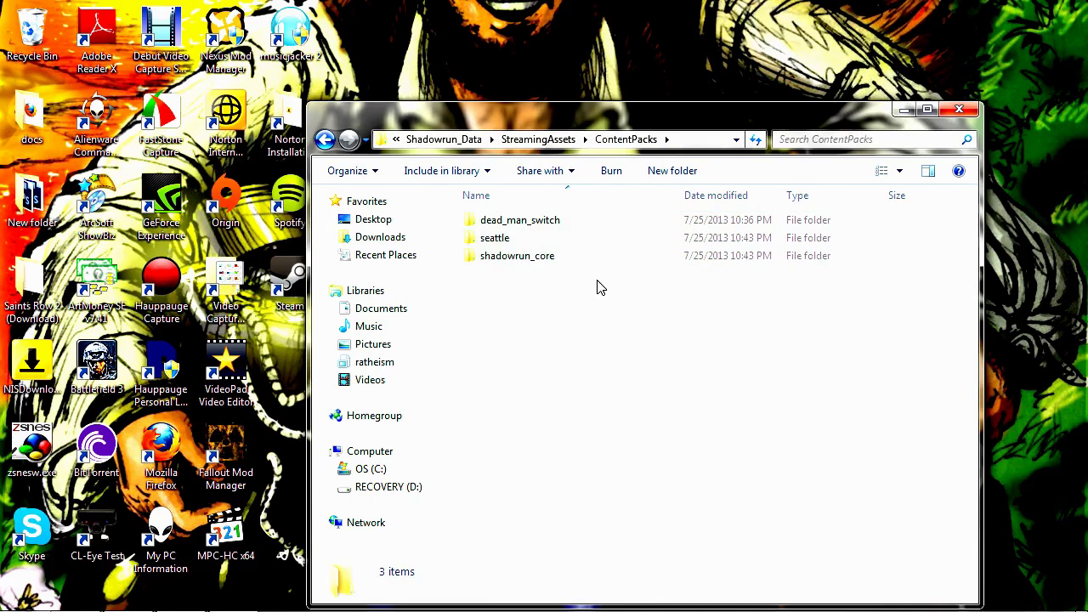
# Open the portraits folder under seattle and art, and go to the end of its image files
pyautogui.doubleClick(525, 240)
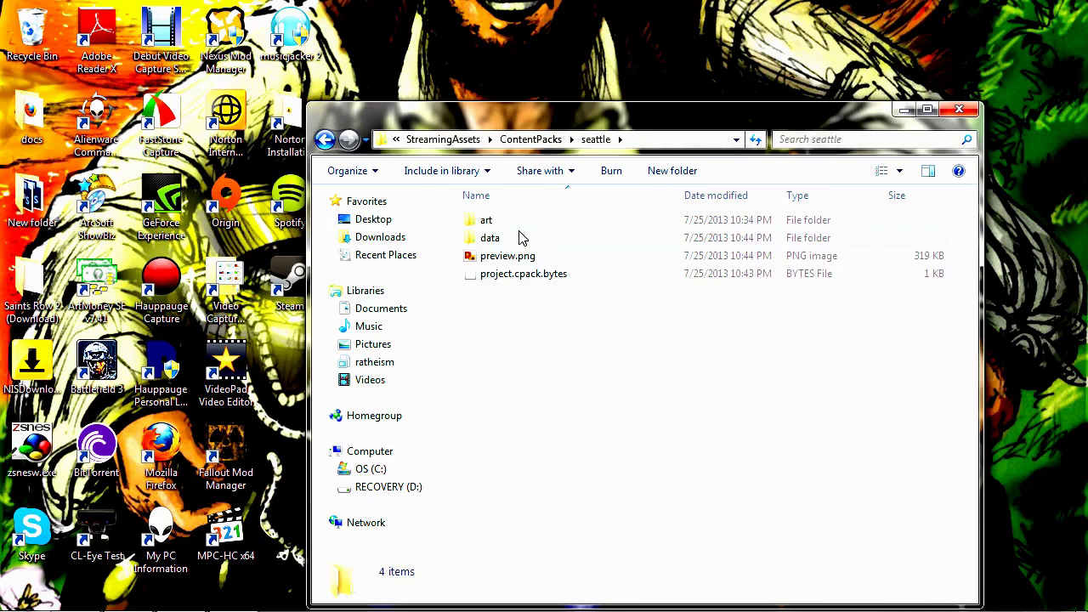
pyautogui.doubleClick(518, 228)
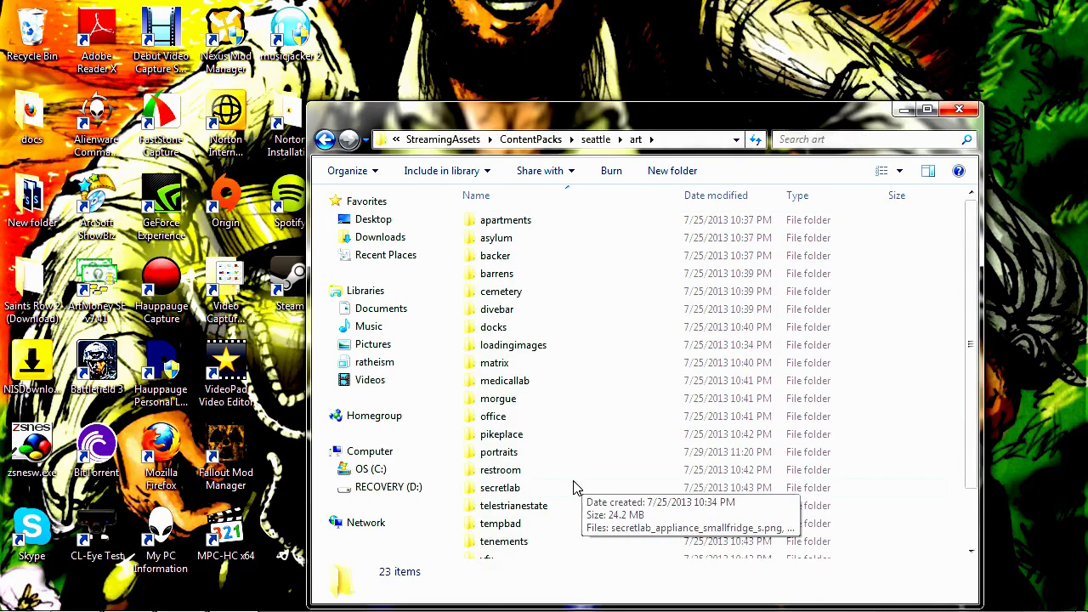
pyautogui.doubleClick(535, 459)
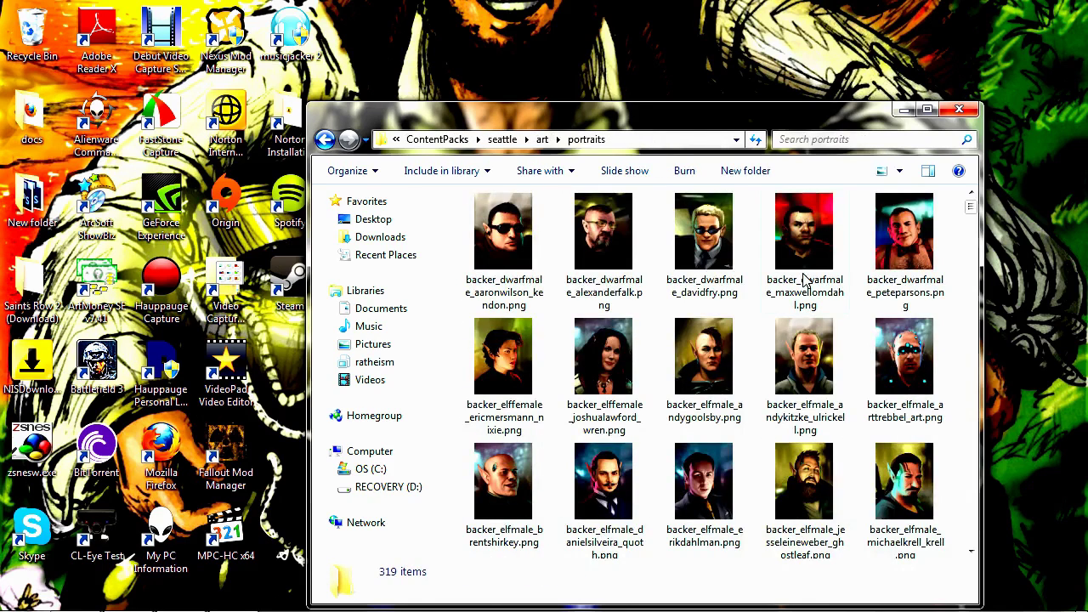
pyautogui.scroll(-5, 862, 358)
pyautogui.scroll(-15, 863, 359)
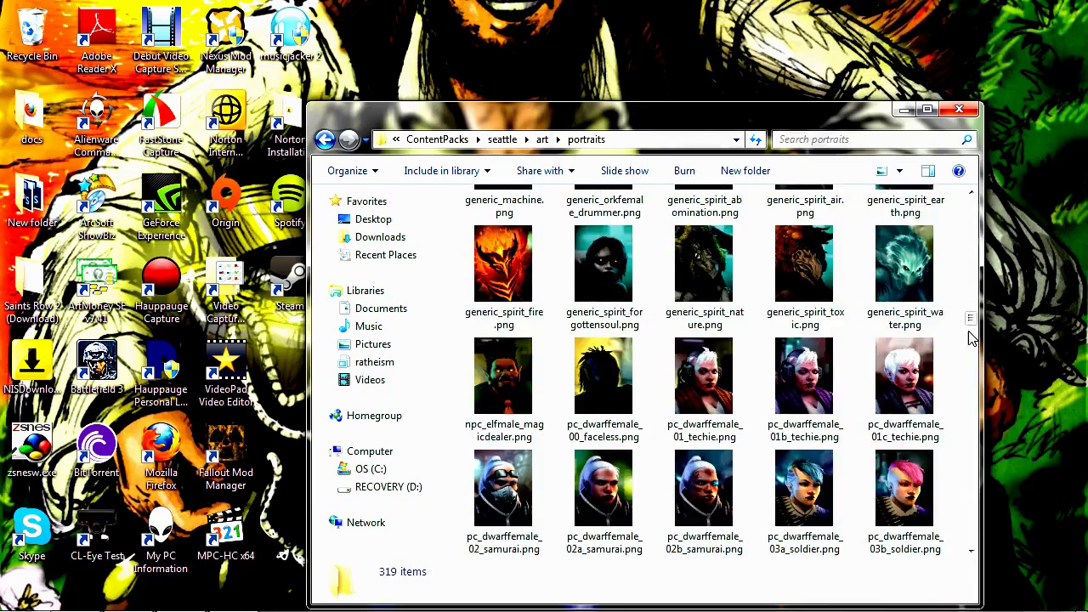
pyautogui.moveTo(966, 335); pyautogui.dragTo(977, 531)
pyautogui.scroll(-3, 977, 531)
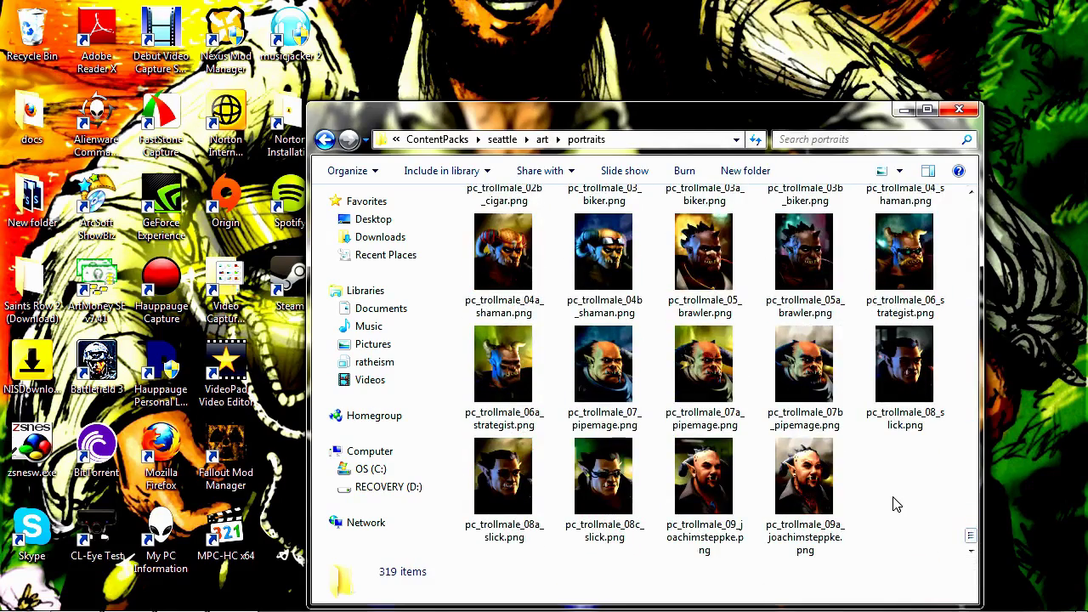